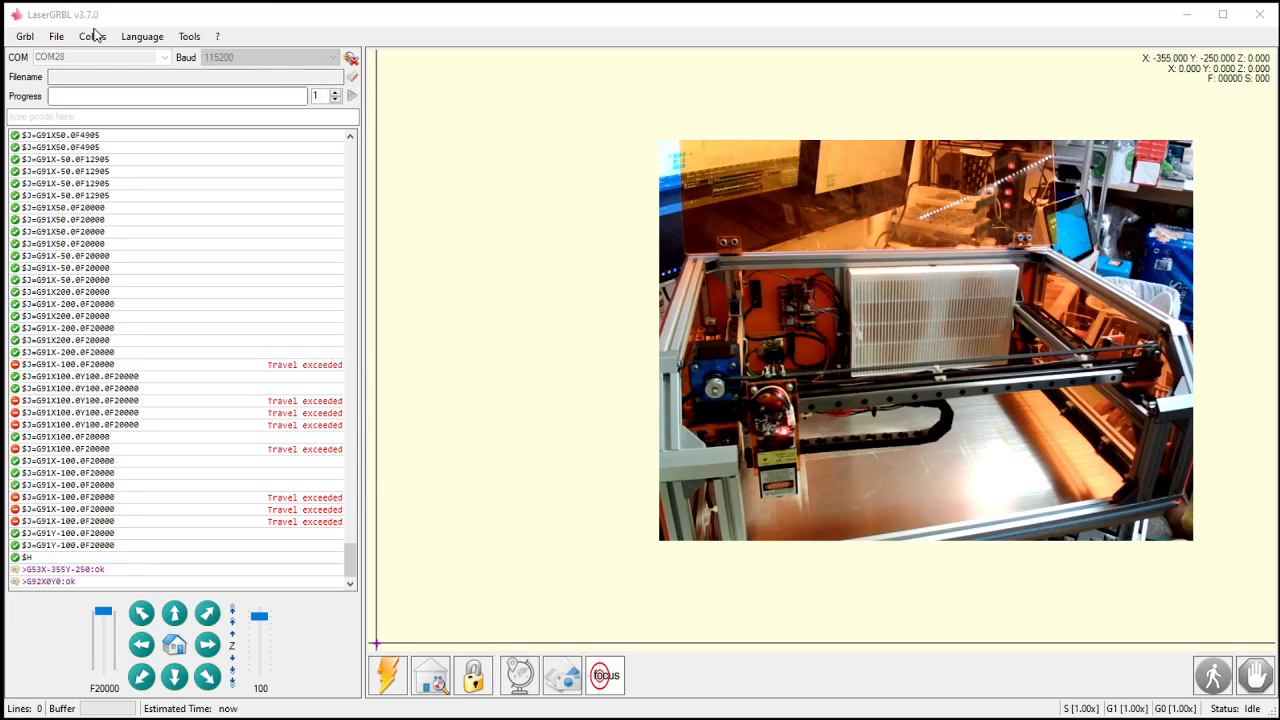
Import the PNG image 7132854b12abb7fefdc6a72381f6f07a from the Laser pictures folder as a raster image.
left_click(57, 40)
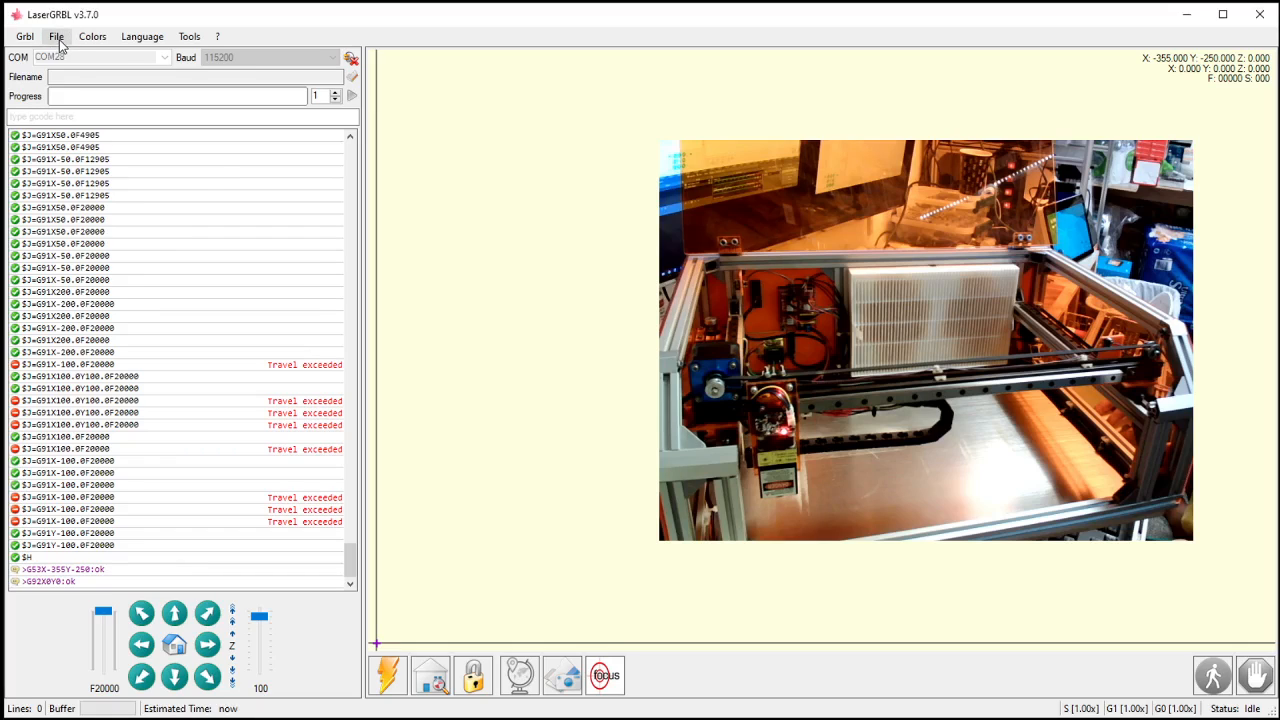
left_click(57, 37)
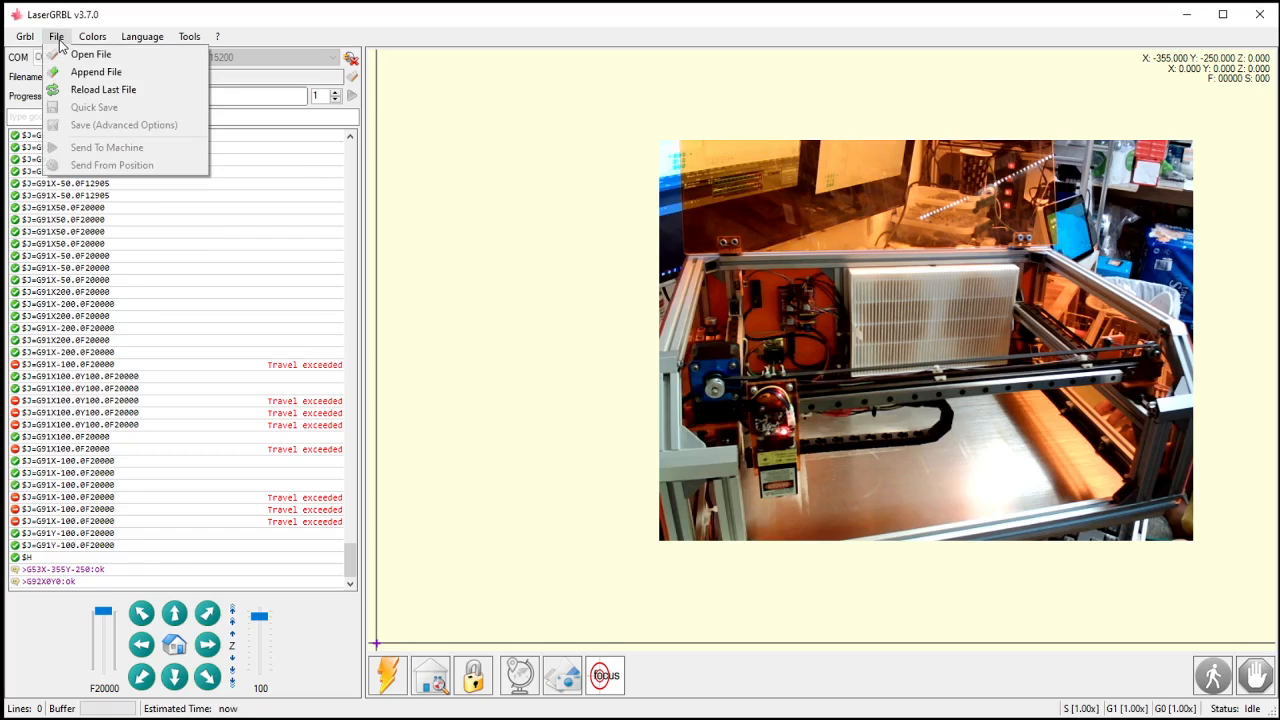
left_click(118, 18)
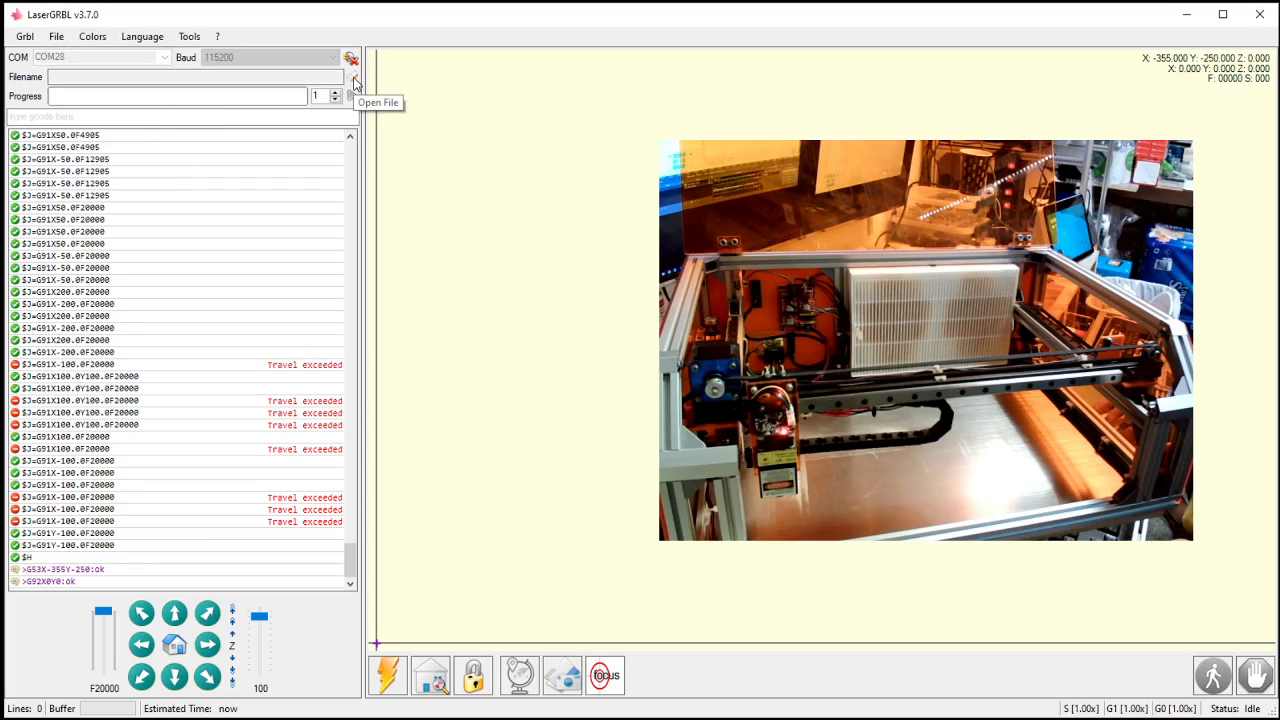
left_click(354, 82)
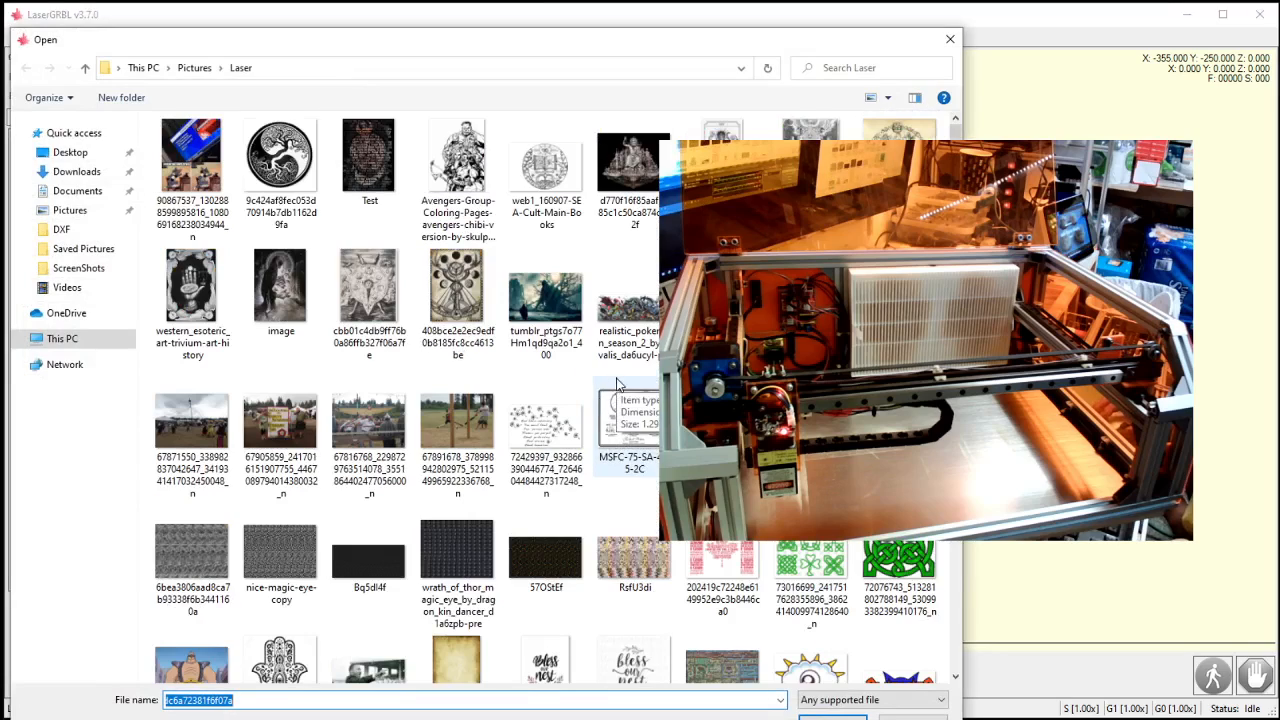
scroll(616, 392, "down", 3)
scroll(500, 400, "down", 6)
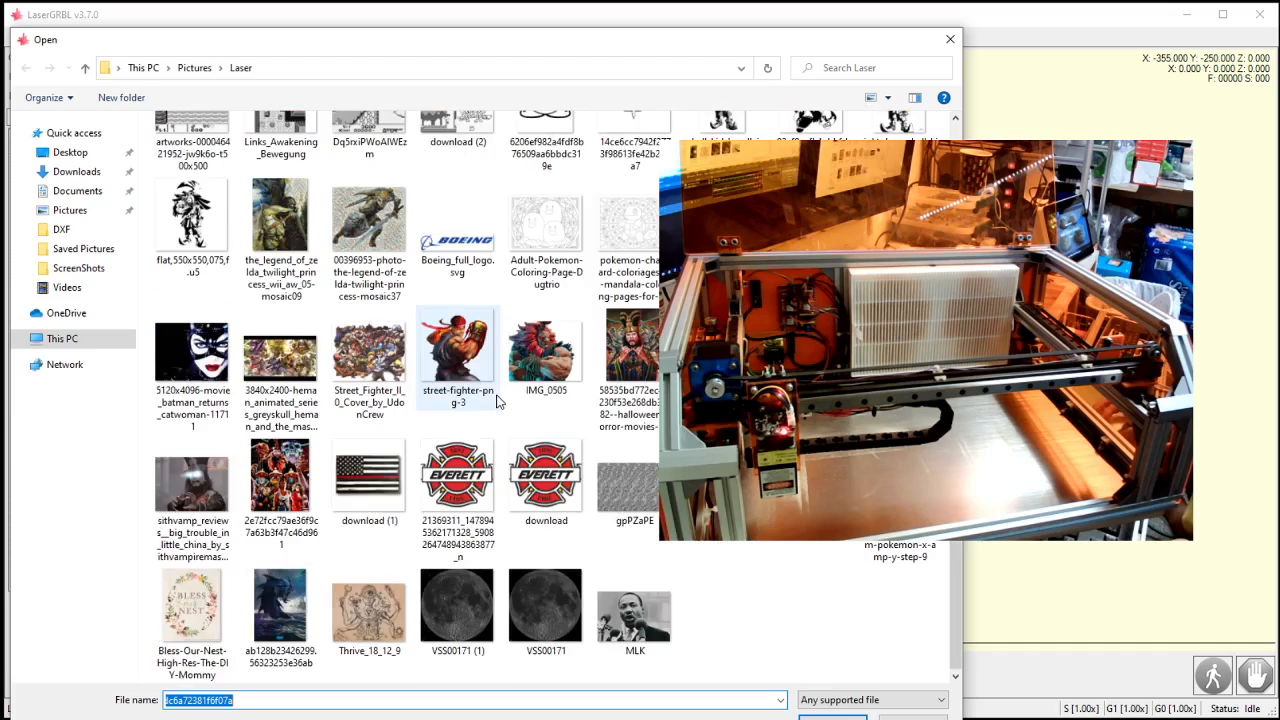
scroll(500, 390, "up", 3)
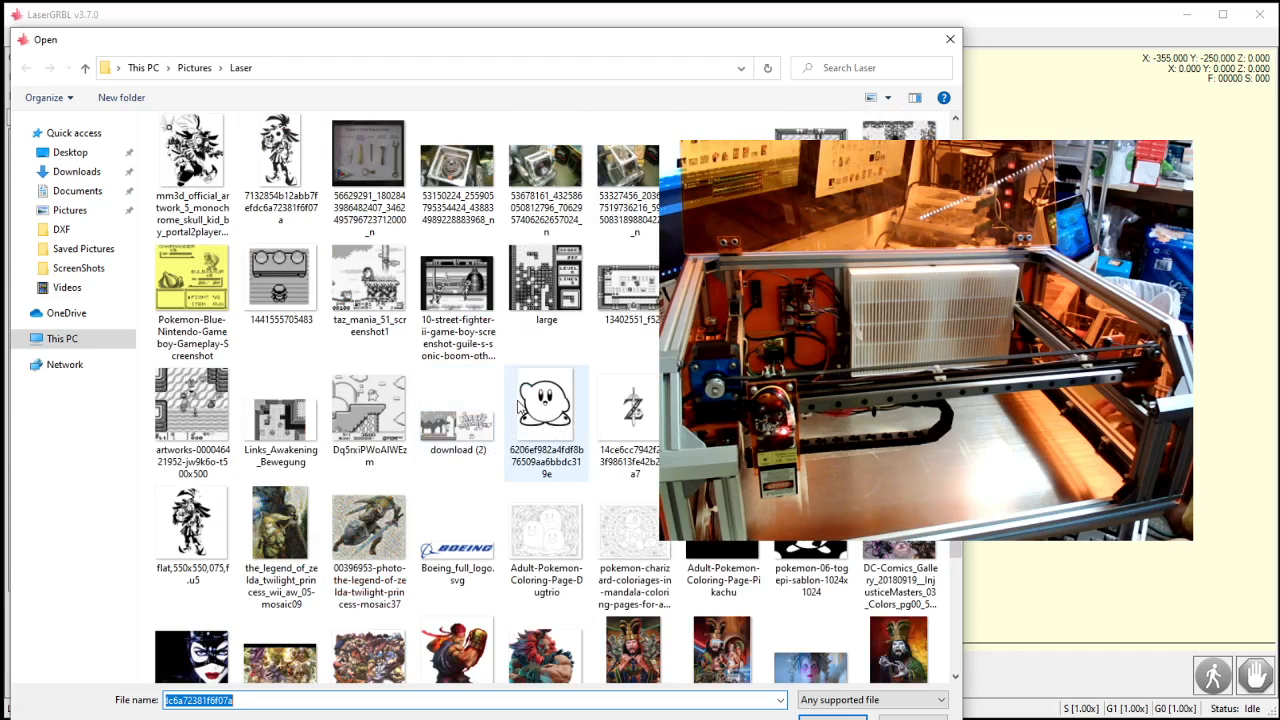
scroll(512, 408, "down", 3)
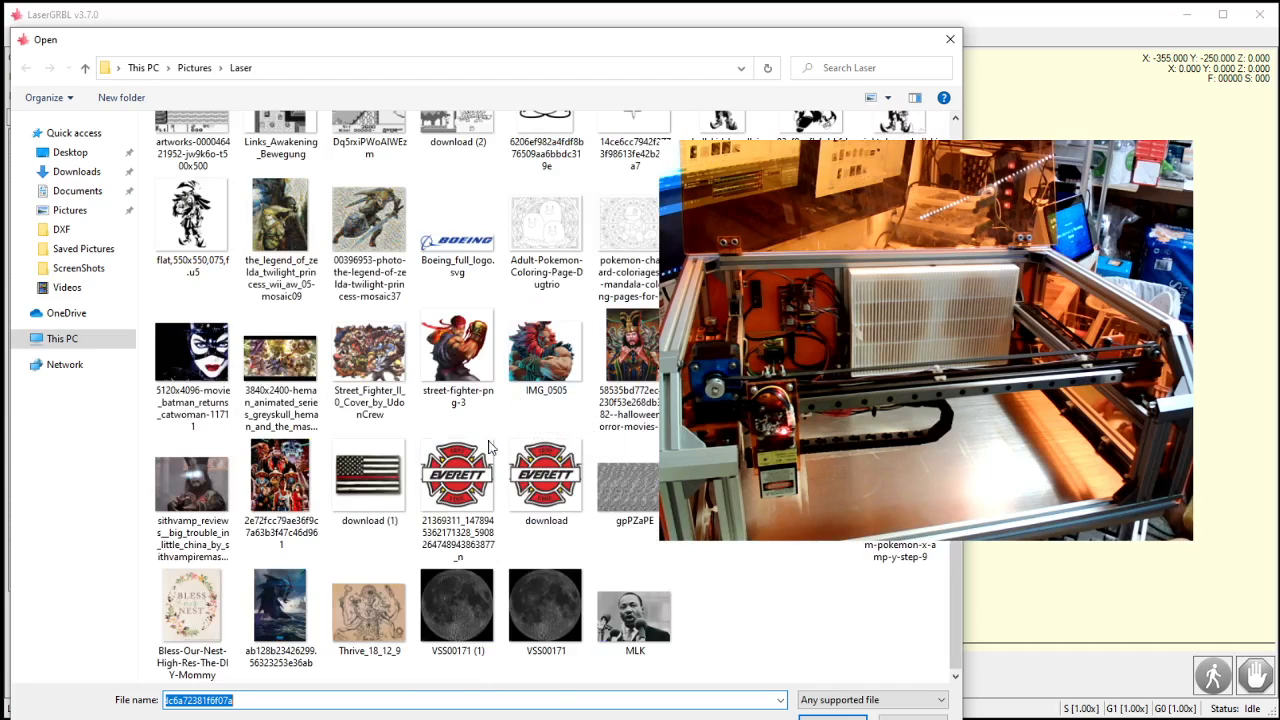
scroll(468, 452, "up", 3)
scroll(468, 452, "down", 5)
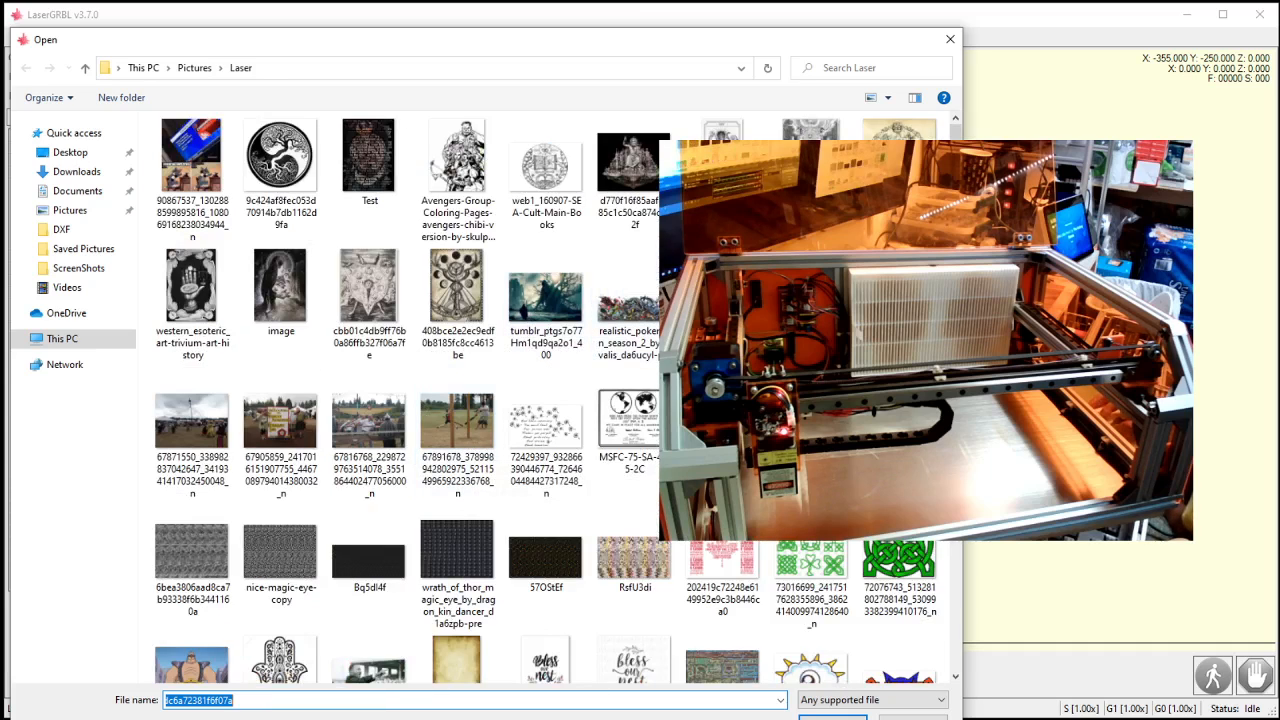
scroll(310, 338, "down", 3)
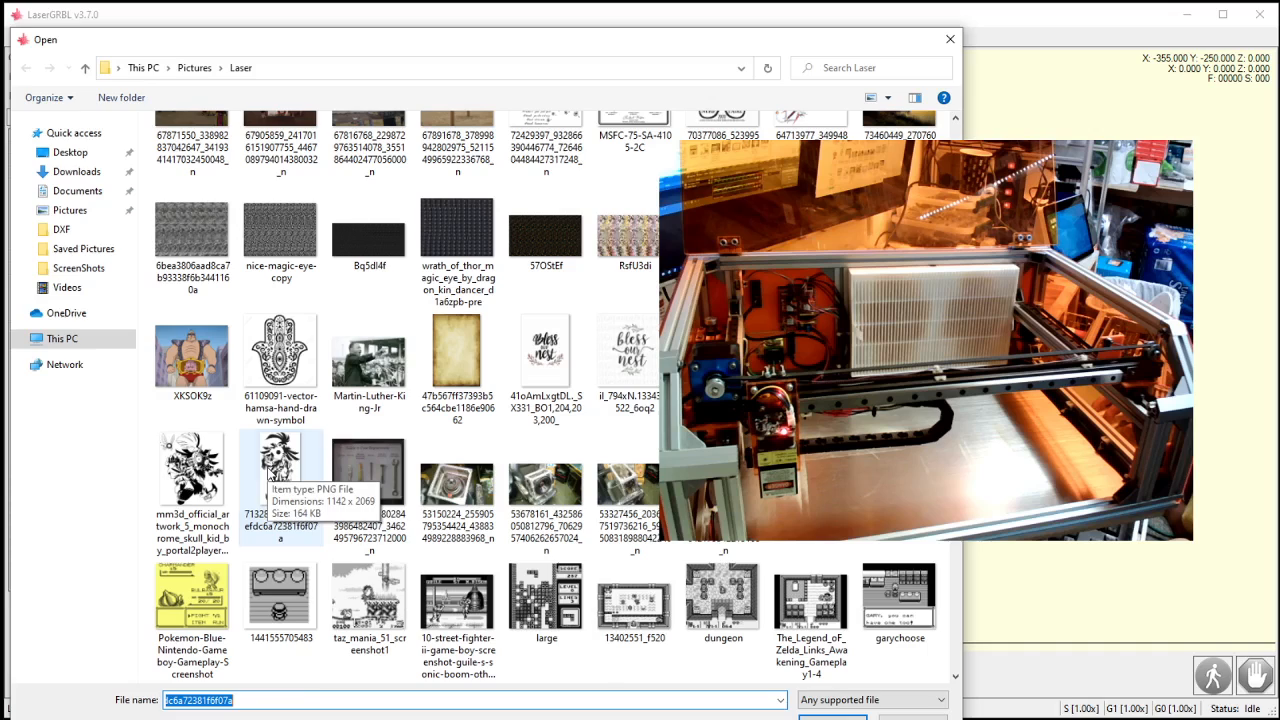
double_click(270, 468)
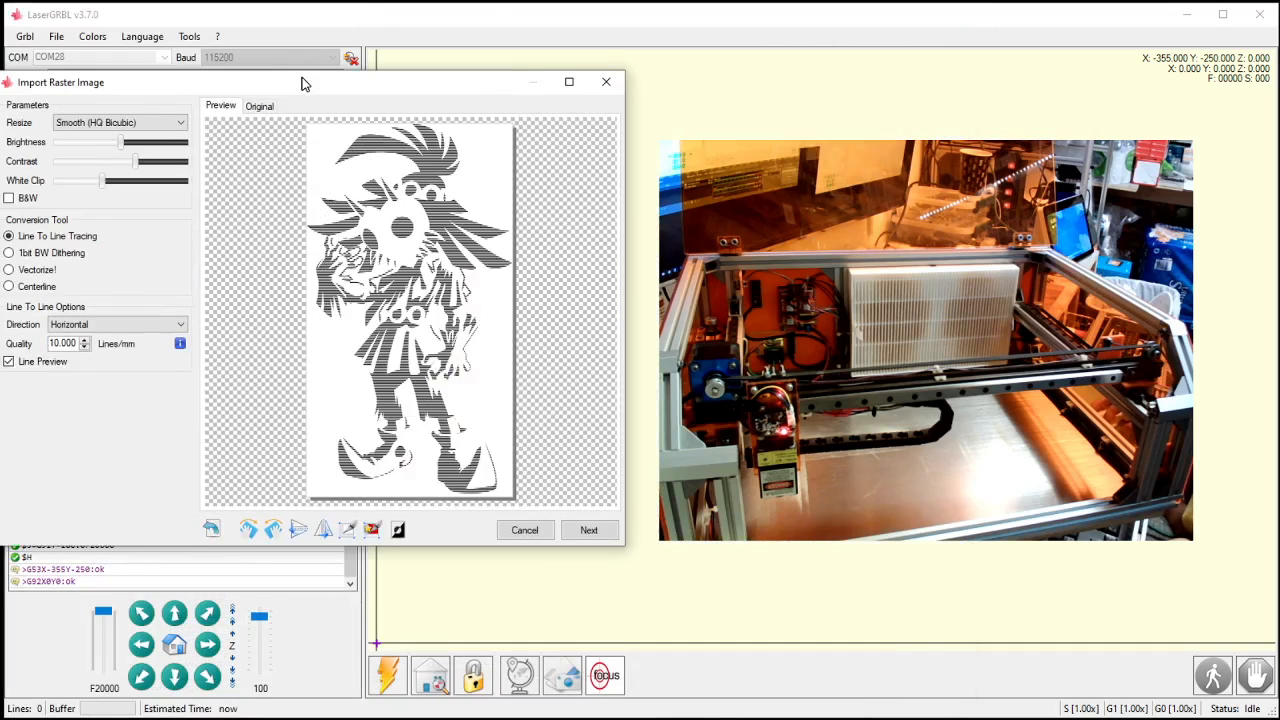
left_click_drag(303, 83, 376, 130)
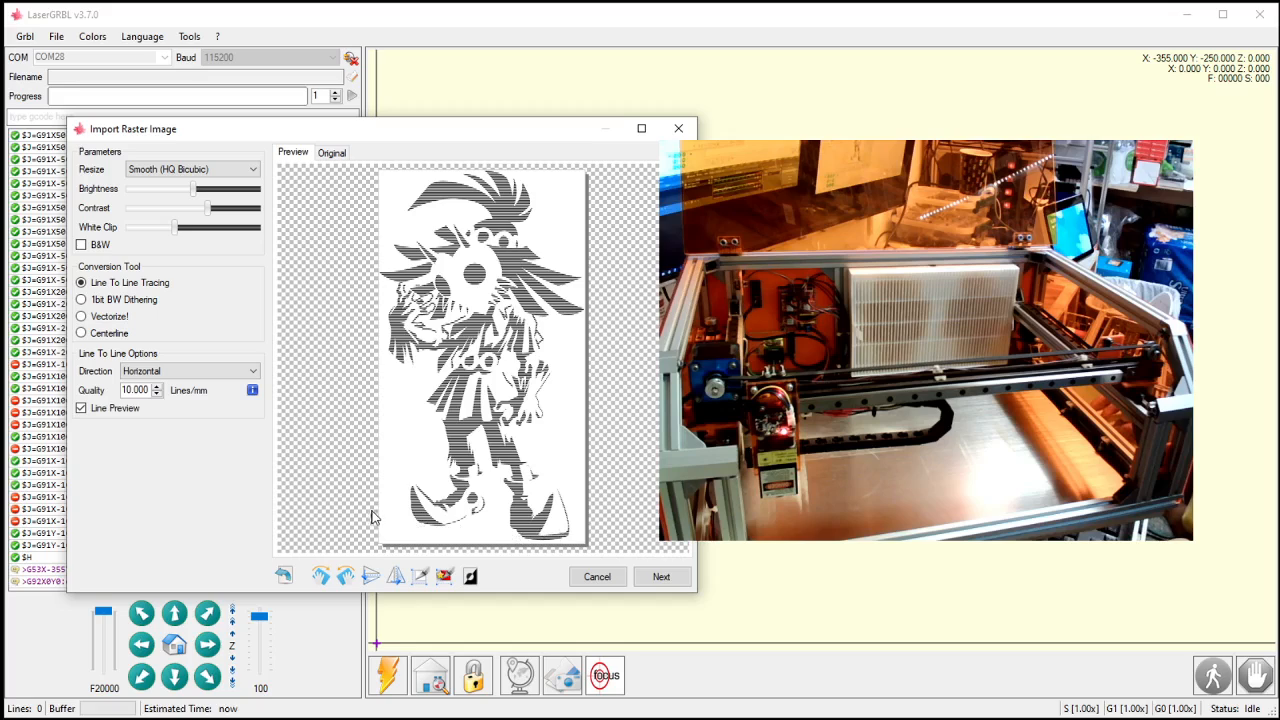
Compare the image preview between the 1bit BW Dithering and Line To Line Tracing conversions.
left_click(110, 304)
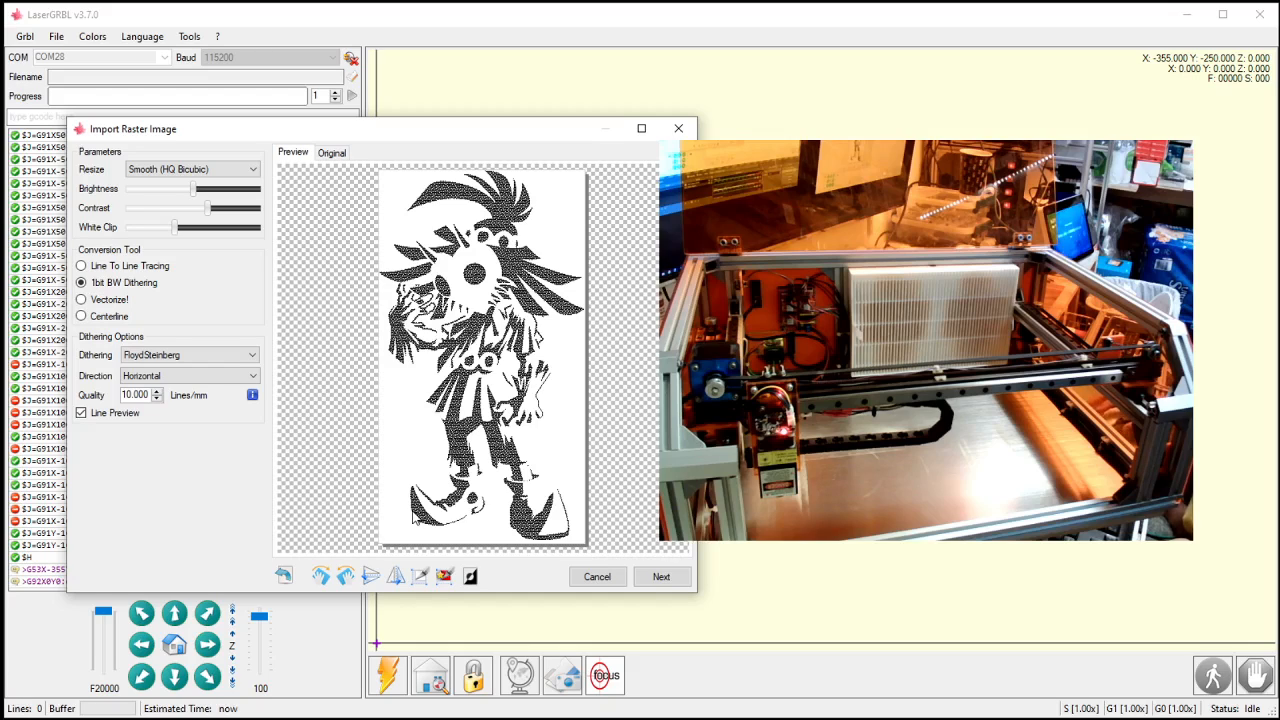
left_click(97, 267)
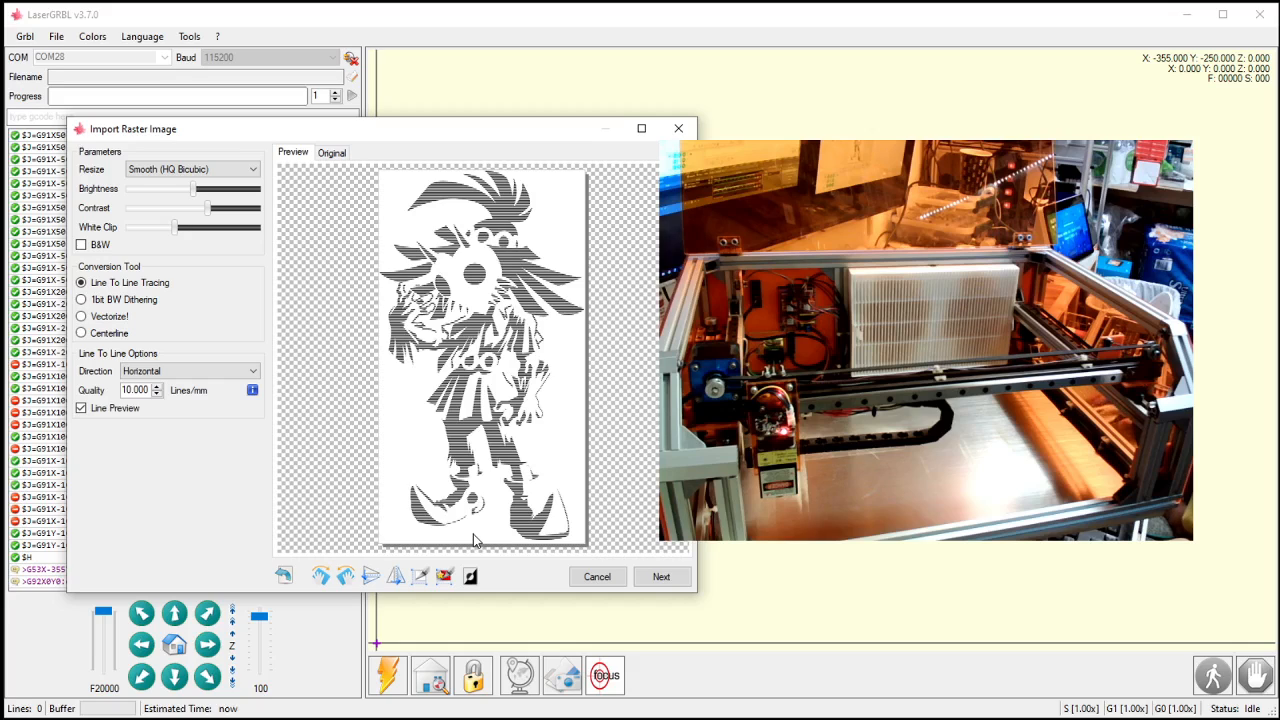
left_click(98, 301)
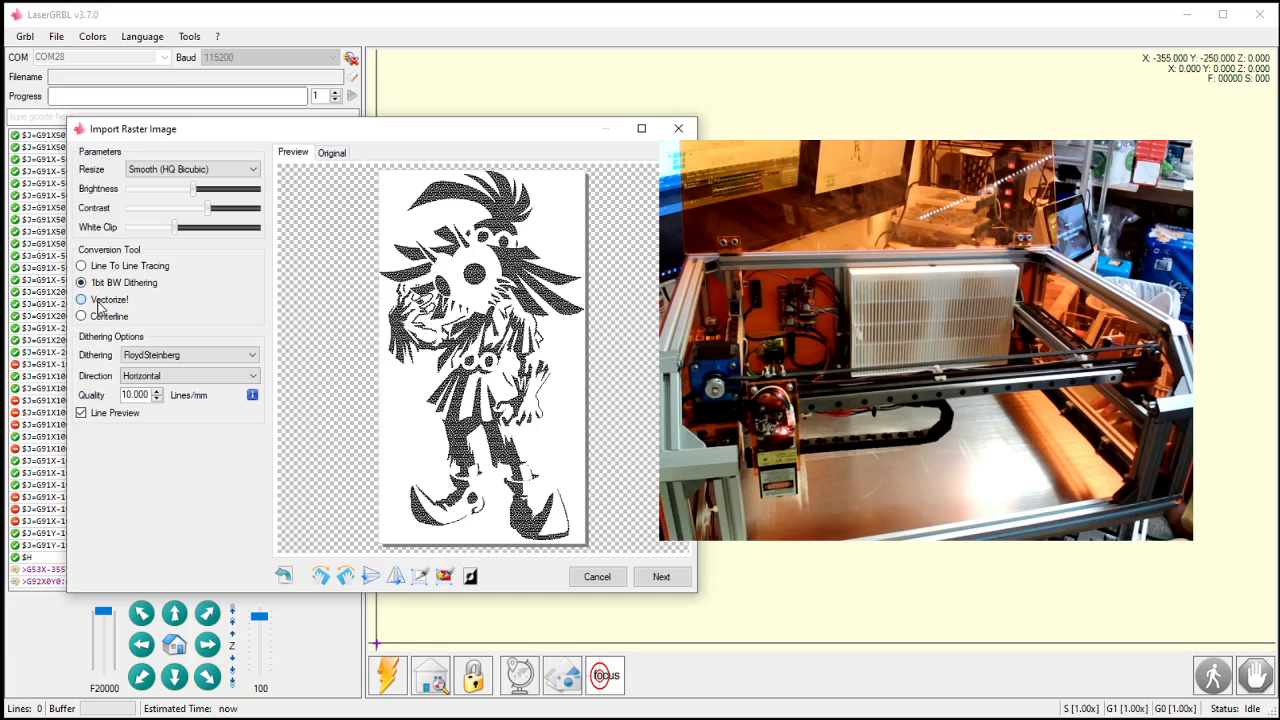
Try the Vectorize! conversion on the image with its filling set to None.
left_click(98, 302)
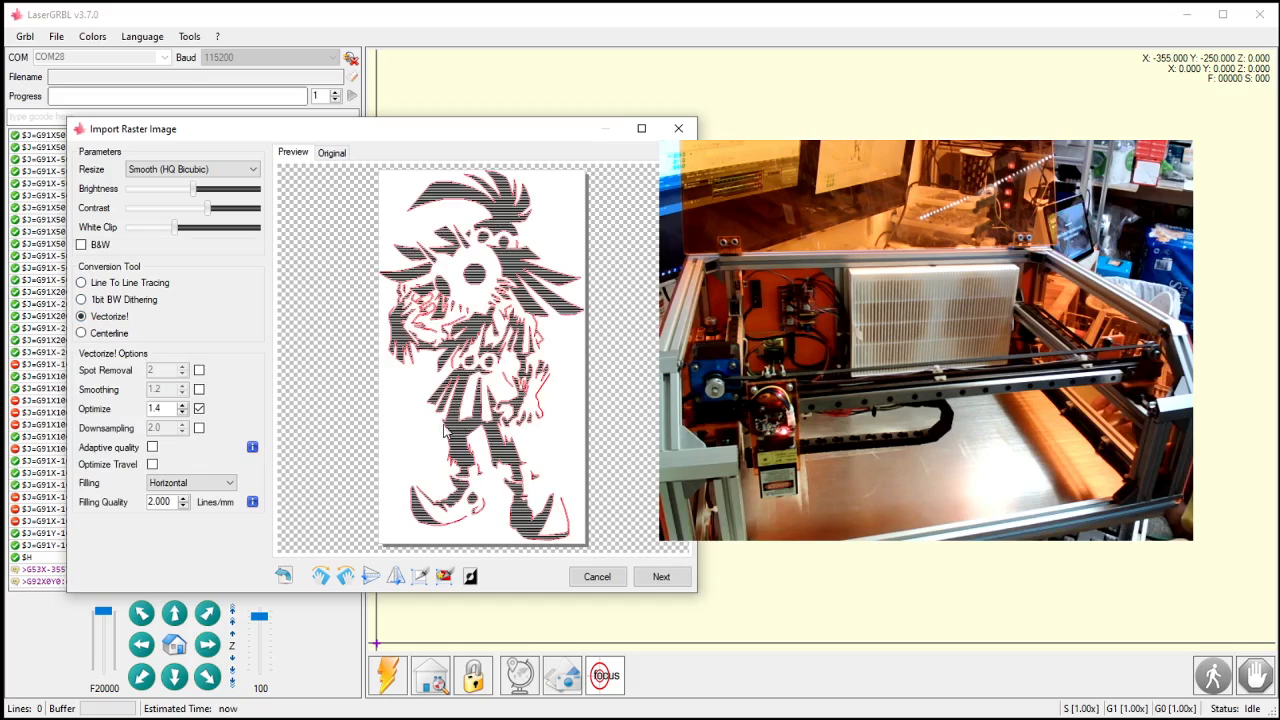
left_click(212, 486)
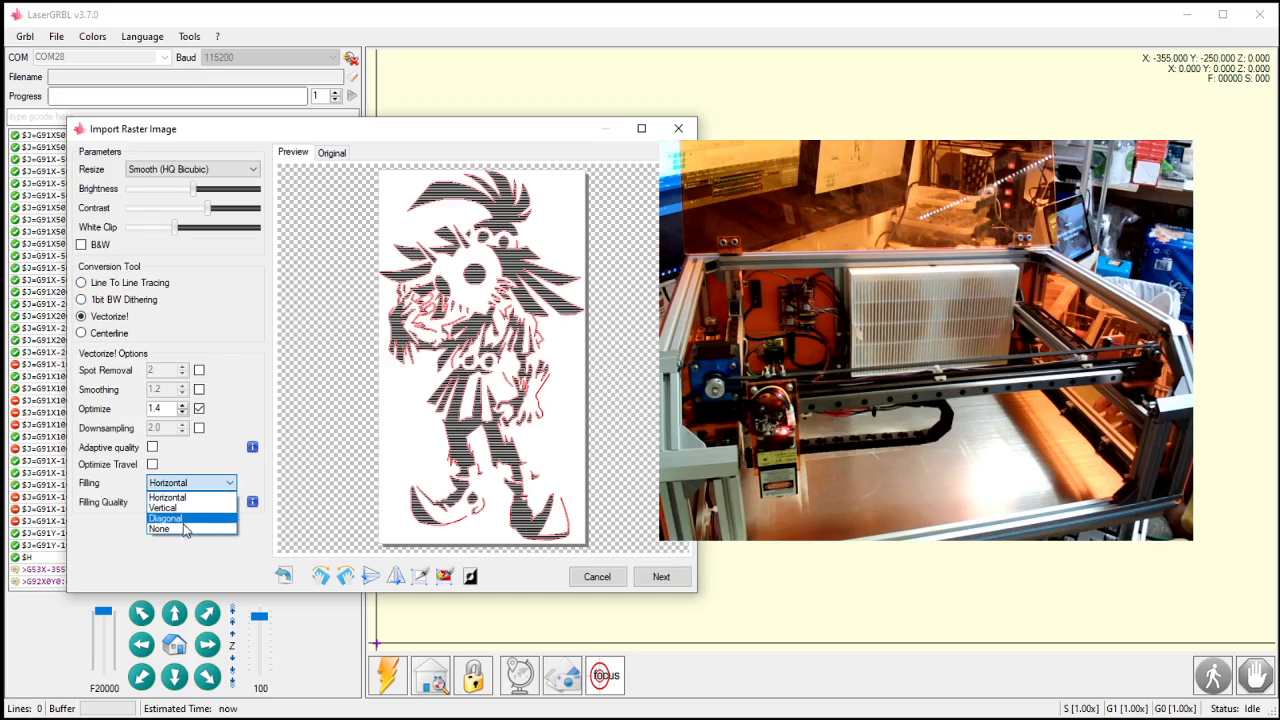
left_click(183, 530)
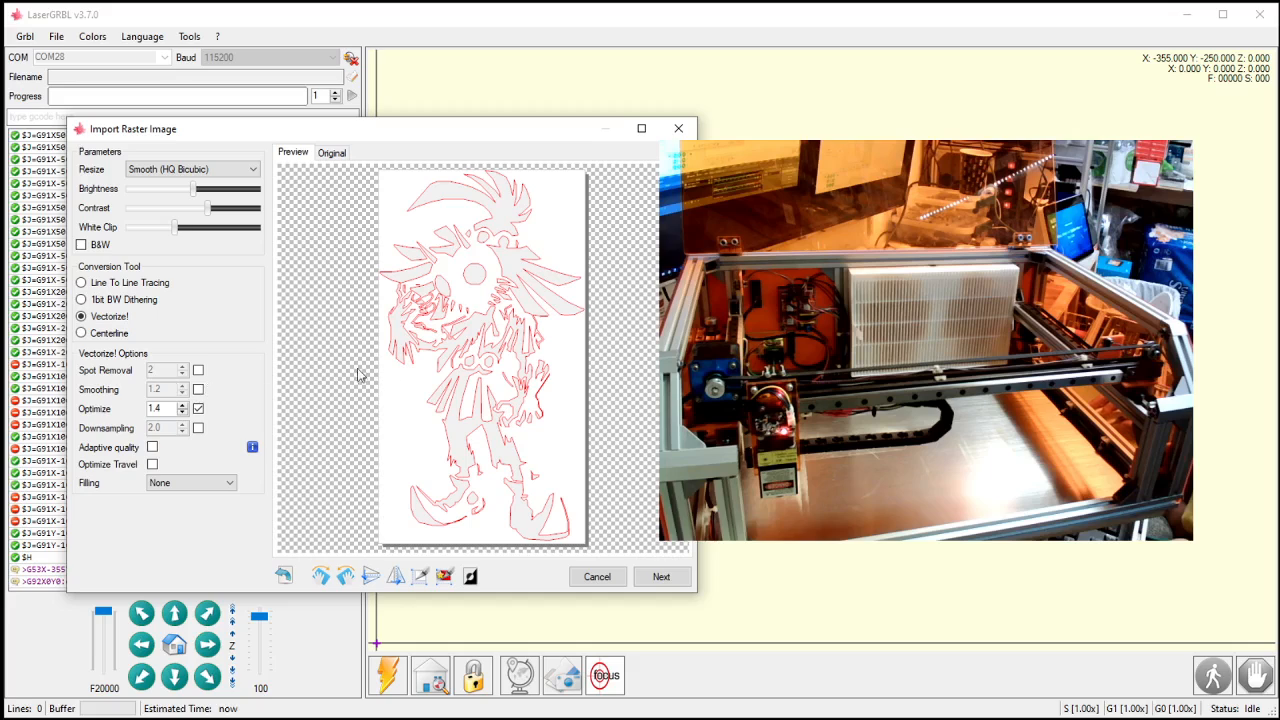
Preview the Centerline conversion of the image and return to Line To Line Tracing.
left_click(100, 340)
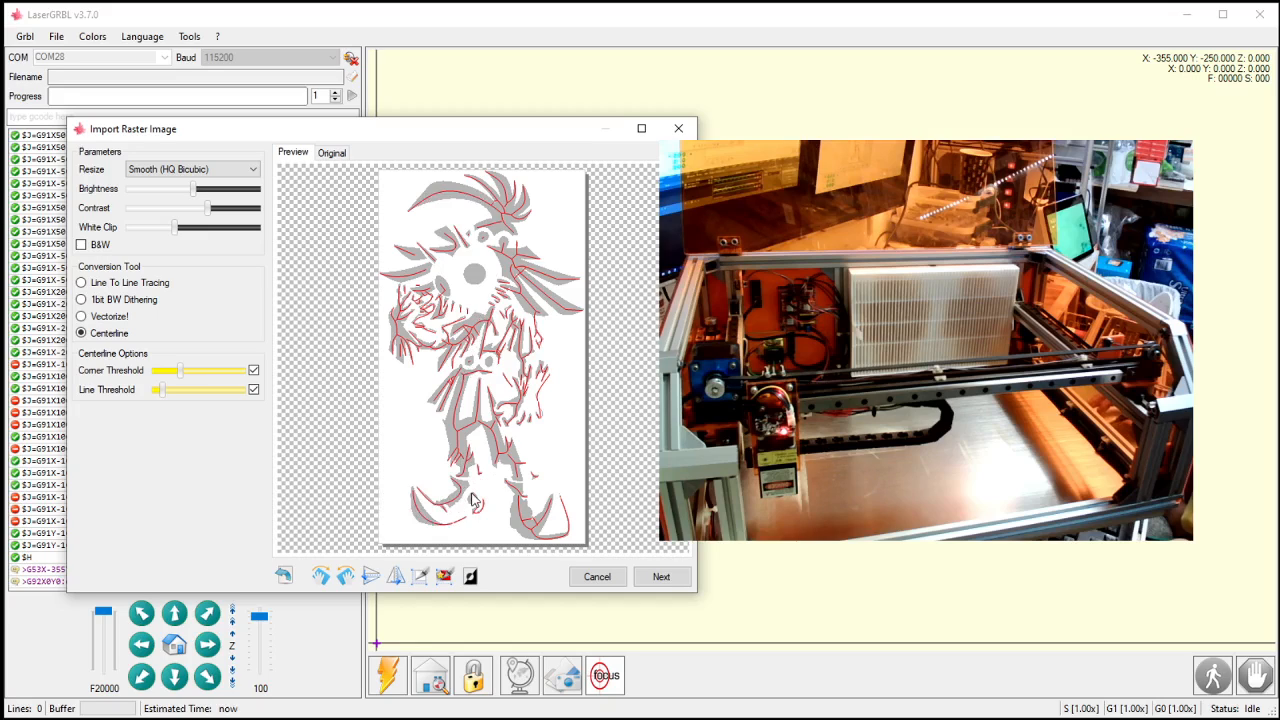
left_click(97, 284)
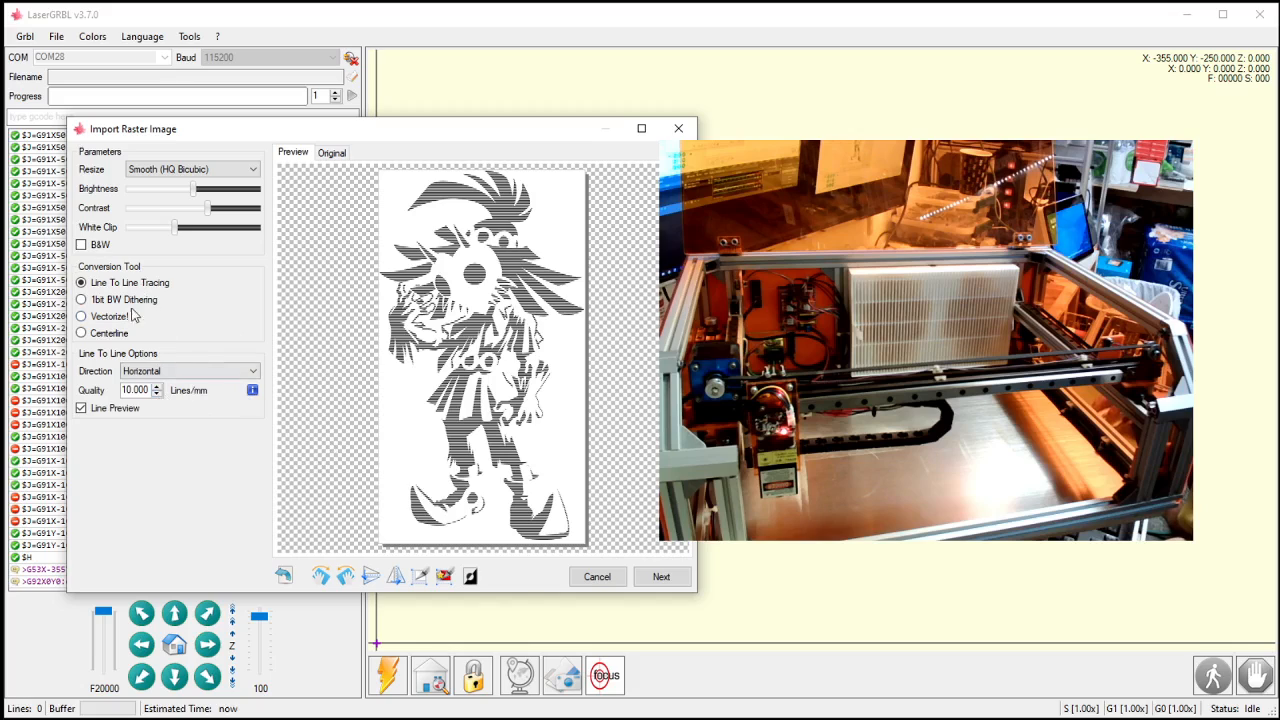
Try rotating the image in both directions and flipping it vertically and horizontally, returning it to its original orientation.
left_click(320, 578)
left_click(345, 576)
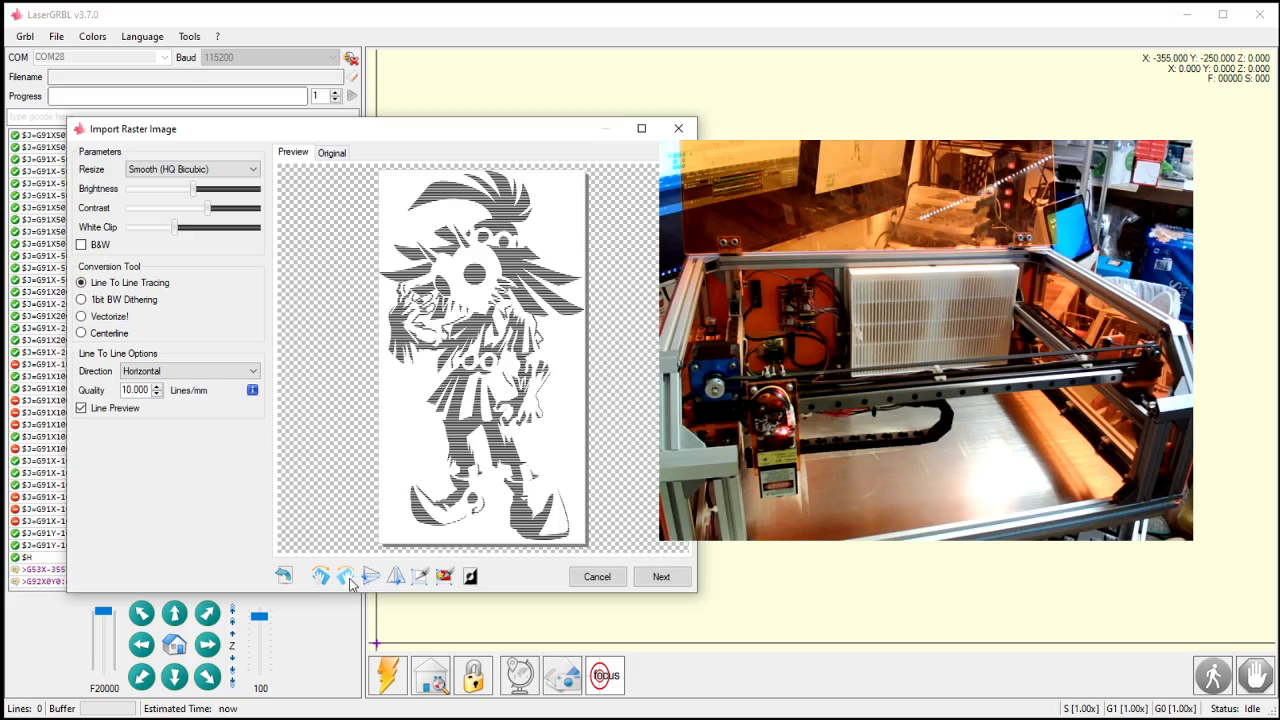
left_click(370, 577)
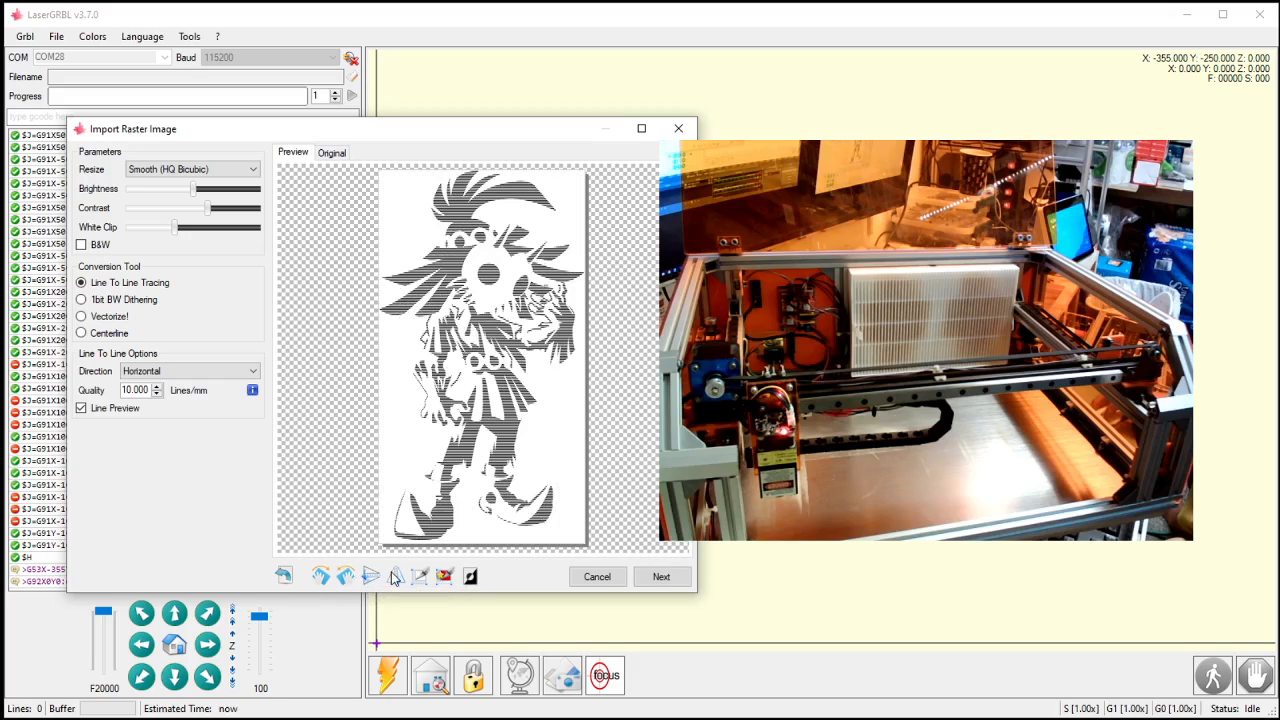
left_click(395, 578)
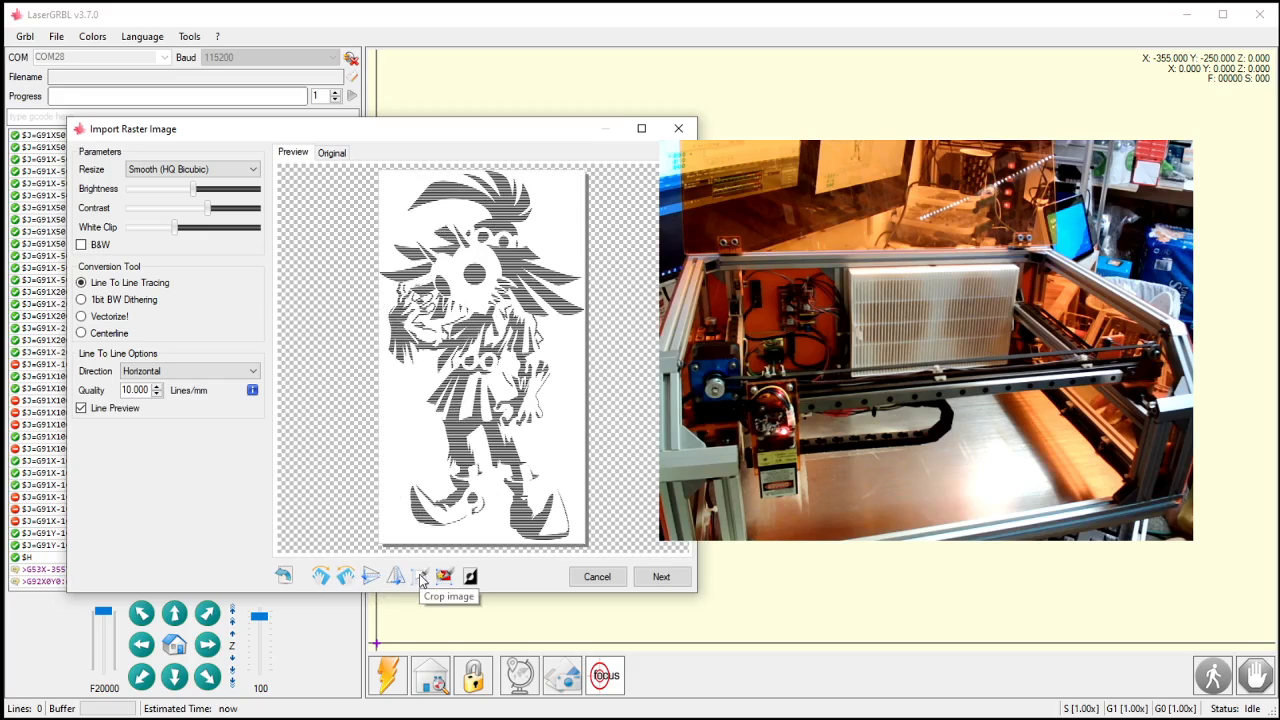
Try cropping the image to the figure's mask and torso.
left_click(420, 577)
left_click_drag(510, 366, 568, 412)
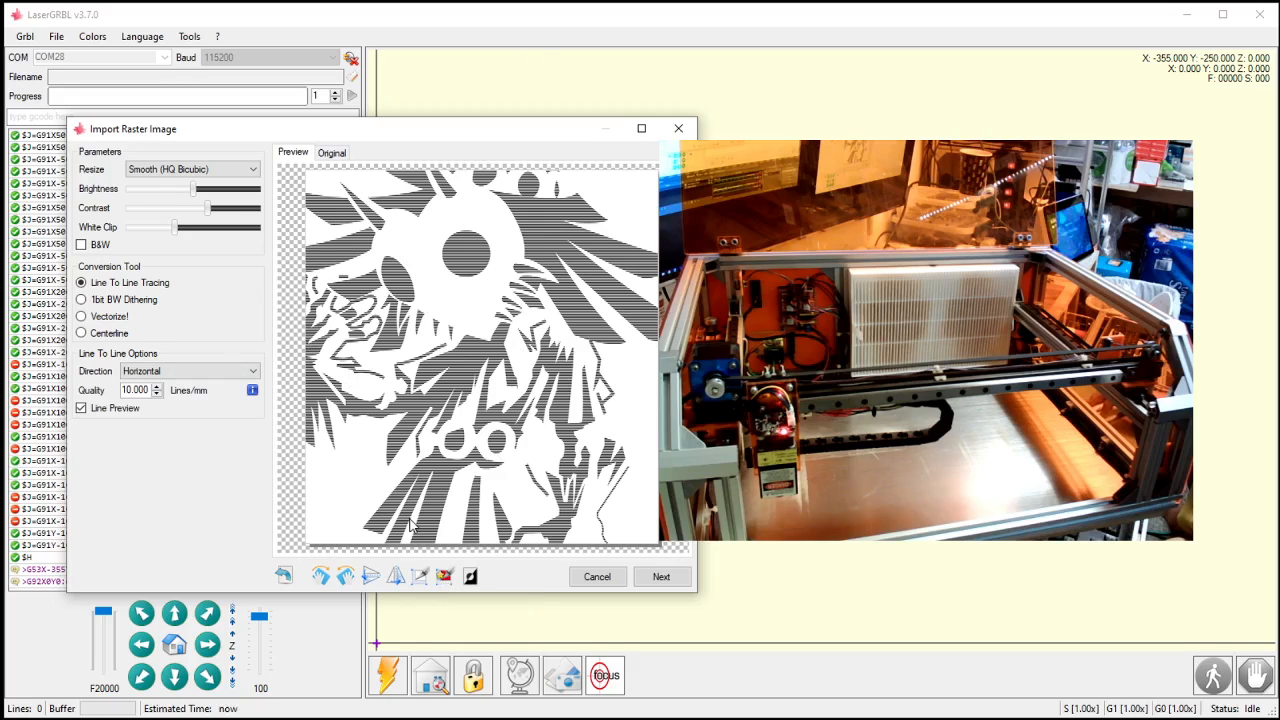
Invert the cropped image's colors and back again, and revert the image to its original uncropped state.
left_click(471, 578)
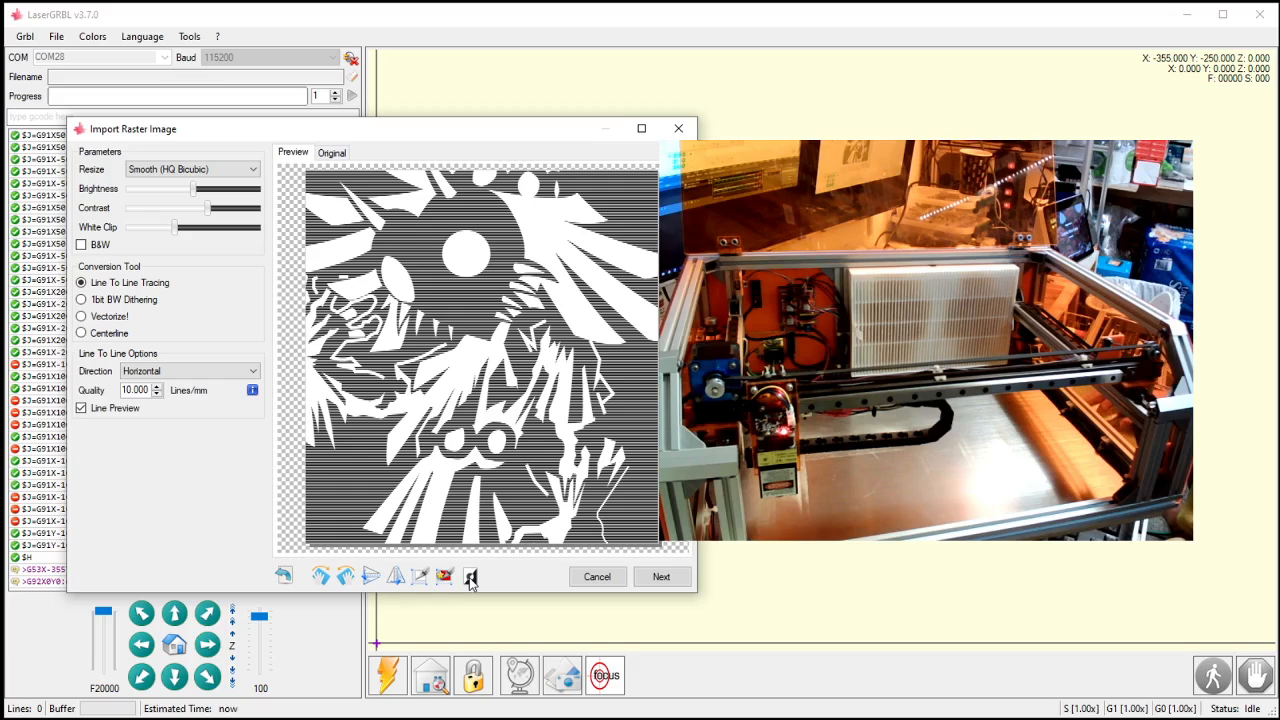
left_click(471, 578)
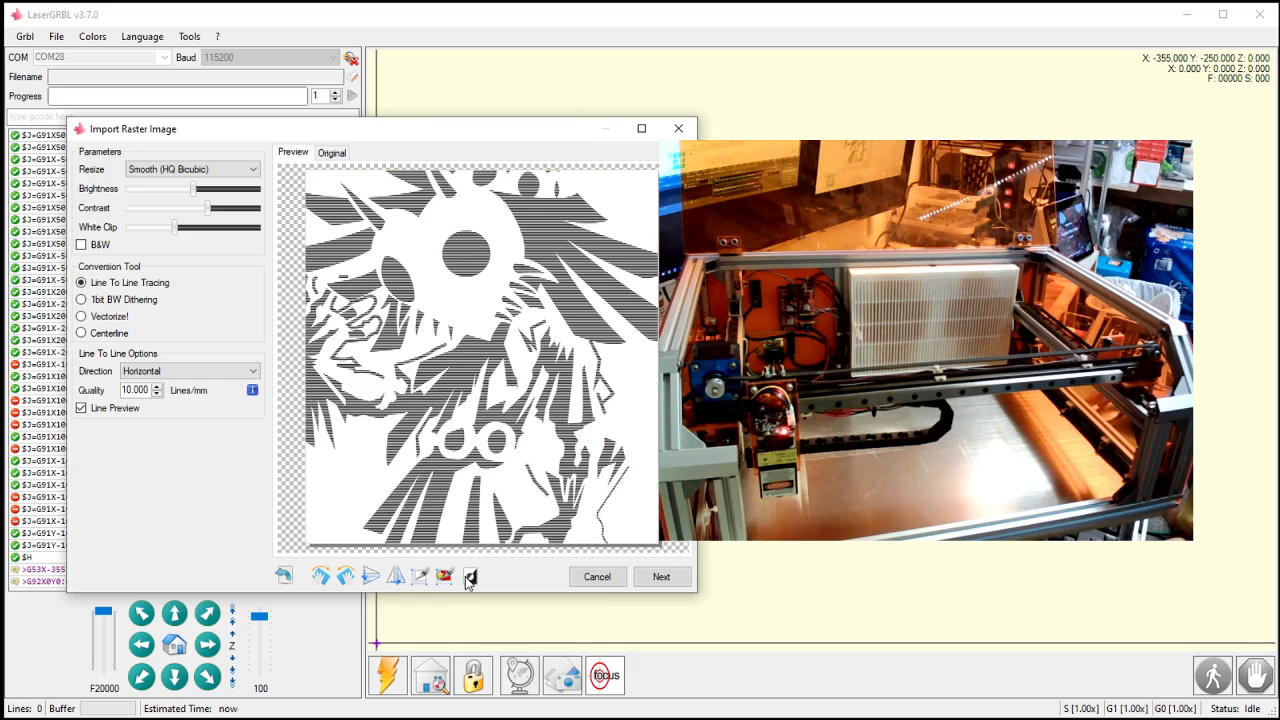
left_click(284, 577)
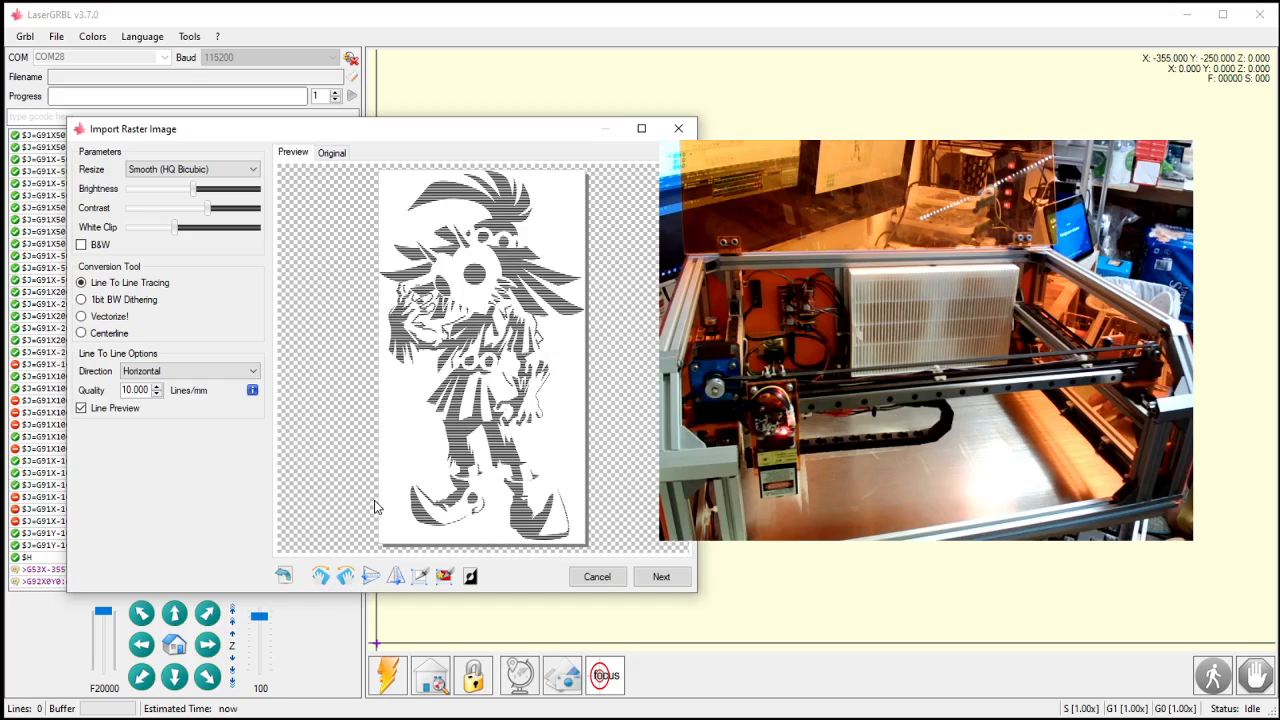
Proceed to the target image settings and set the engraving speed to 1200 mm/min.
left_click(661, 577)
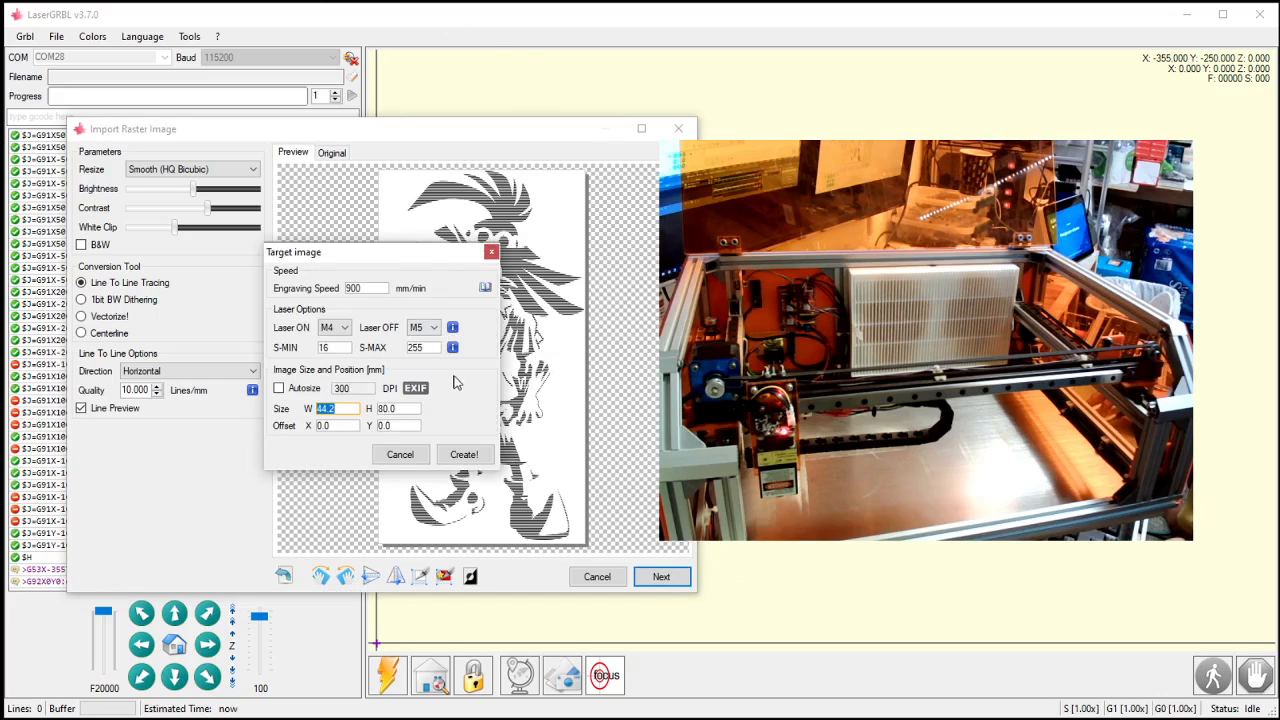
left_click_drag(385, 288, 302, 286)
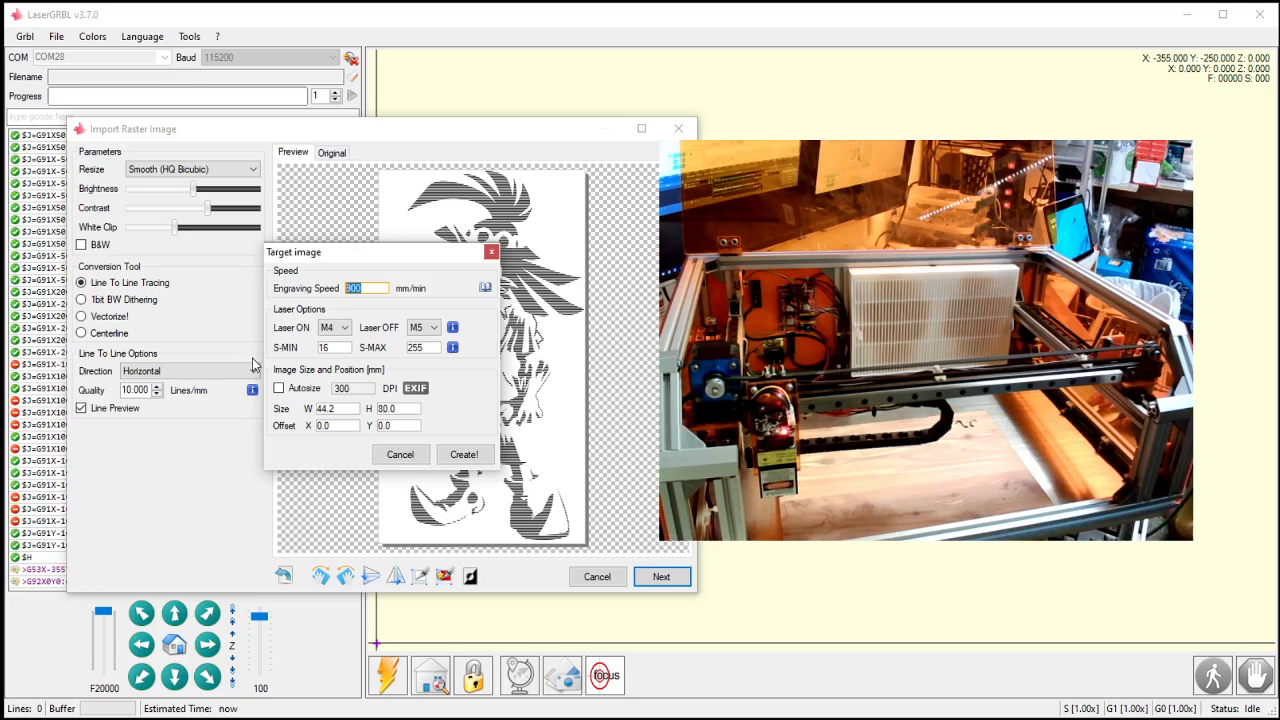
type("900")
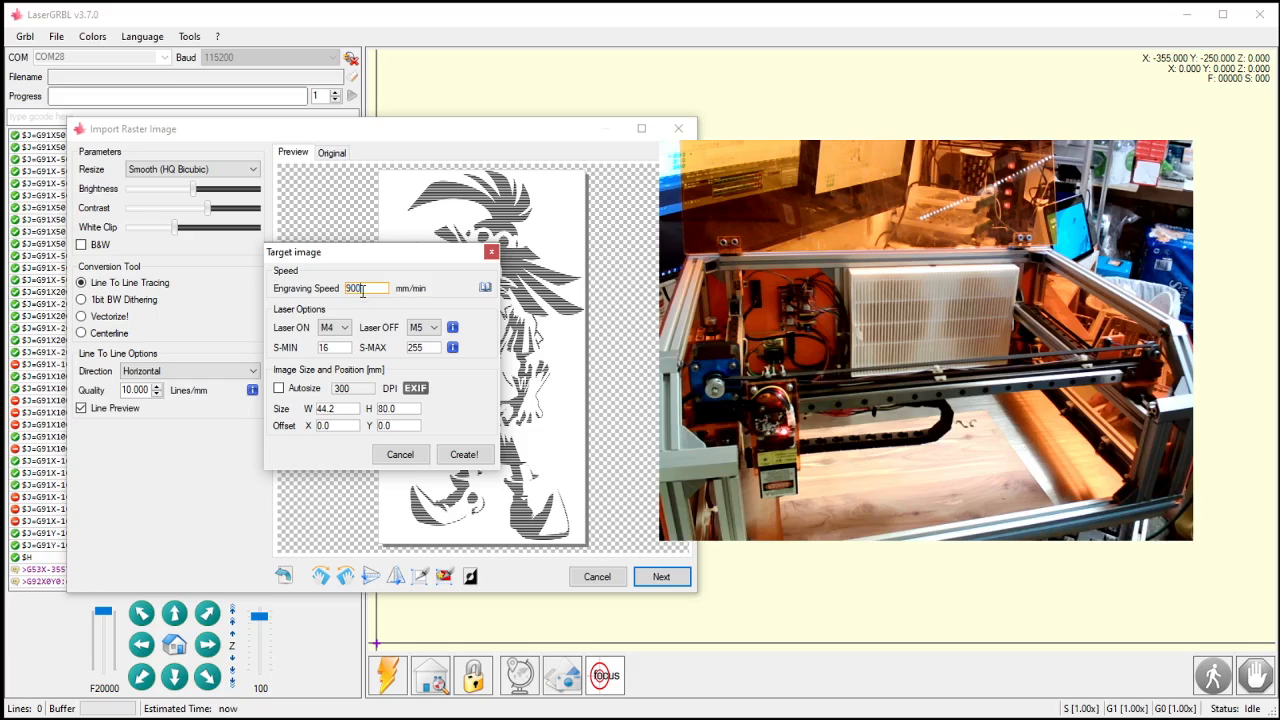
double_click(355, 288)
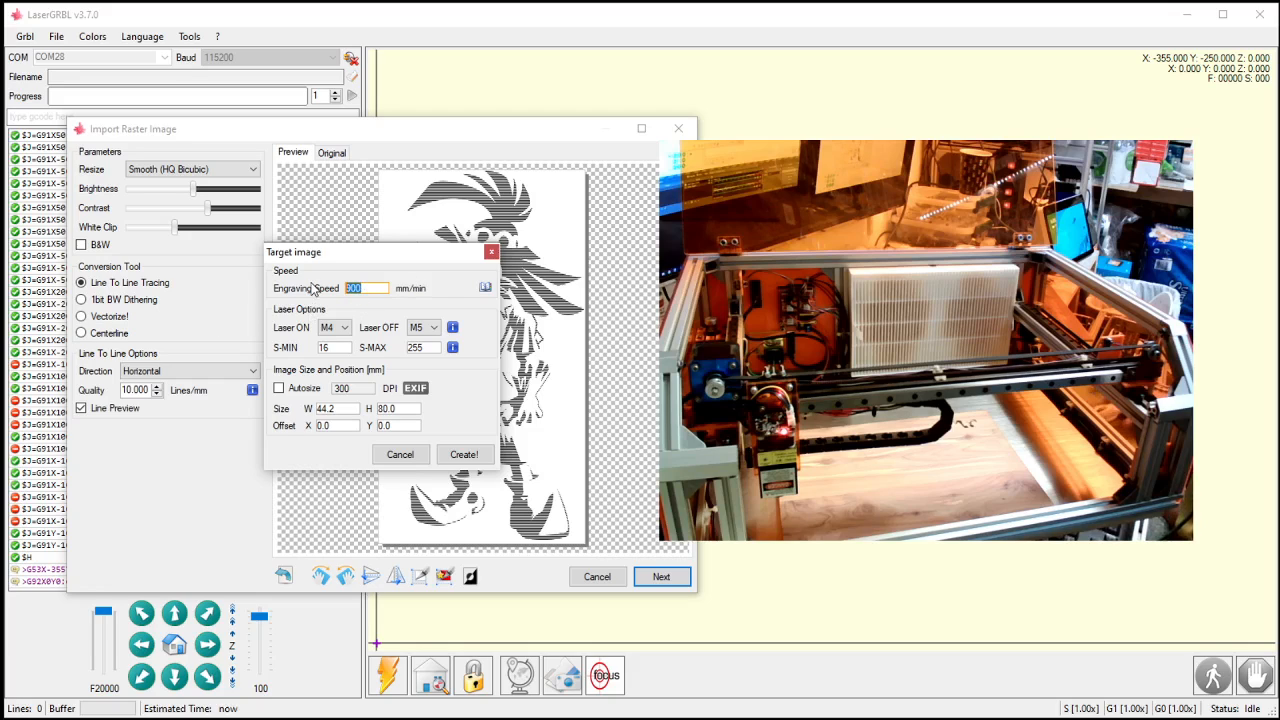
type("1200")
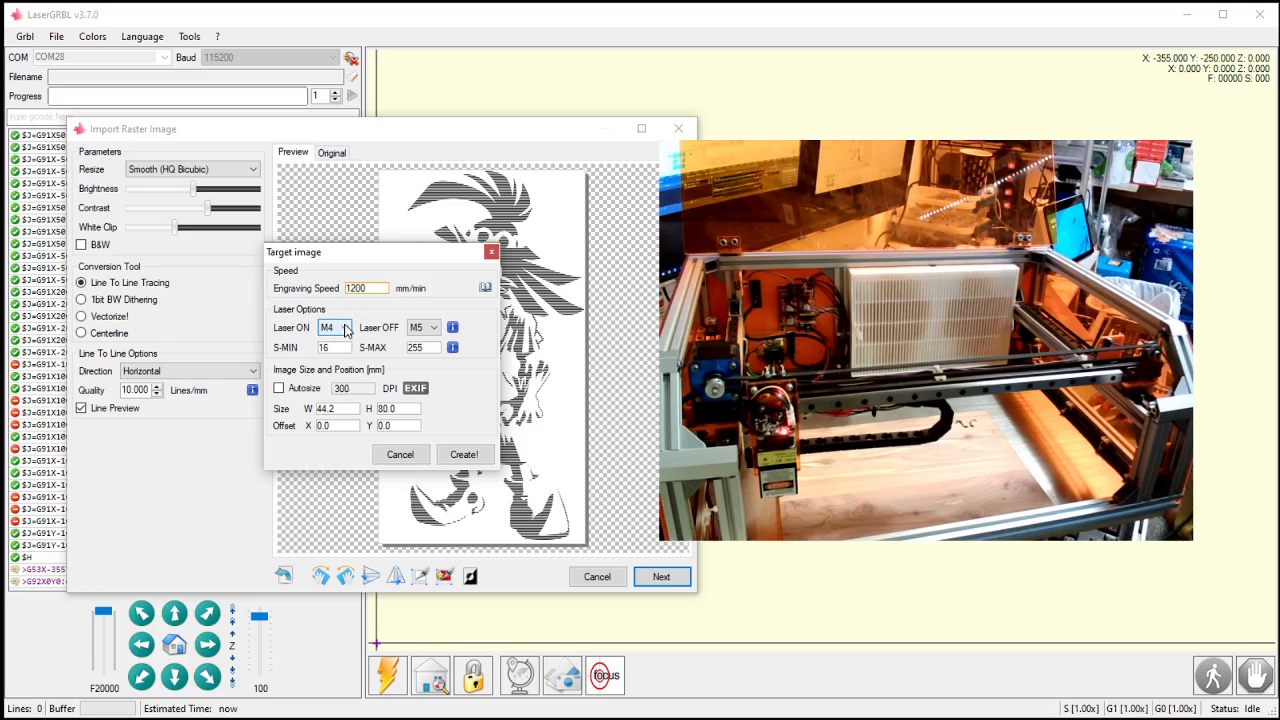
Choose M4 as the Laser ON command and set the target image height to 100 mm.
left_click(346, 330)
left_click(346, 331)
left_click(345, 331)
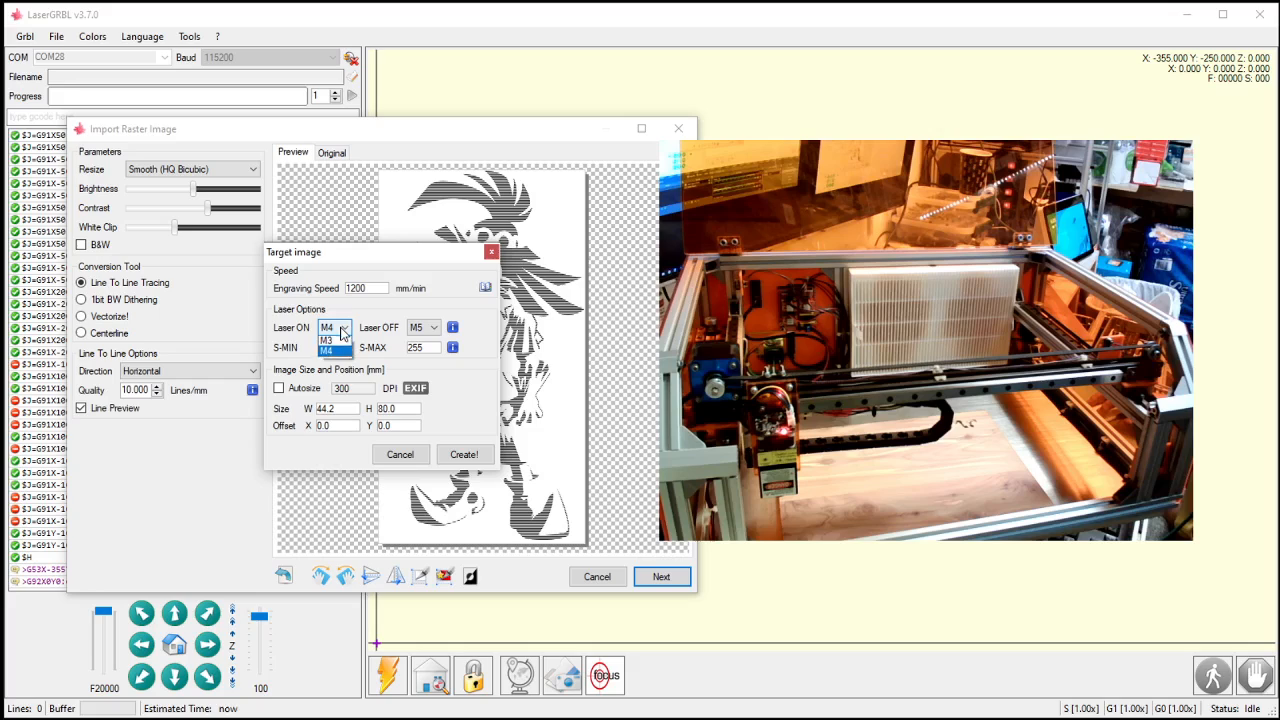
left_click(338, 351)
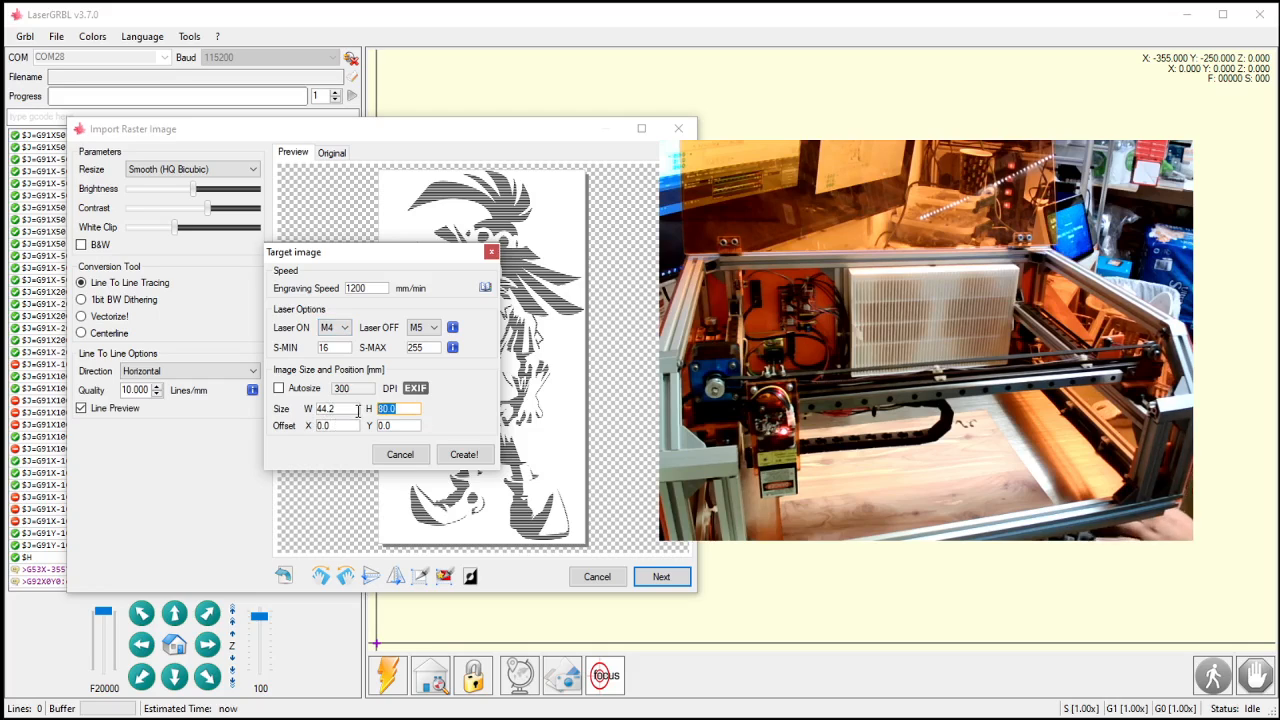
type("100")
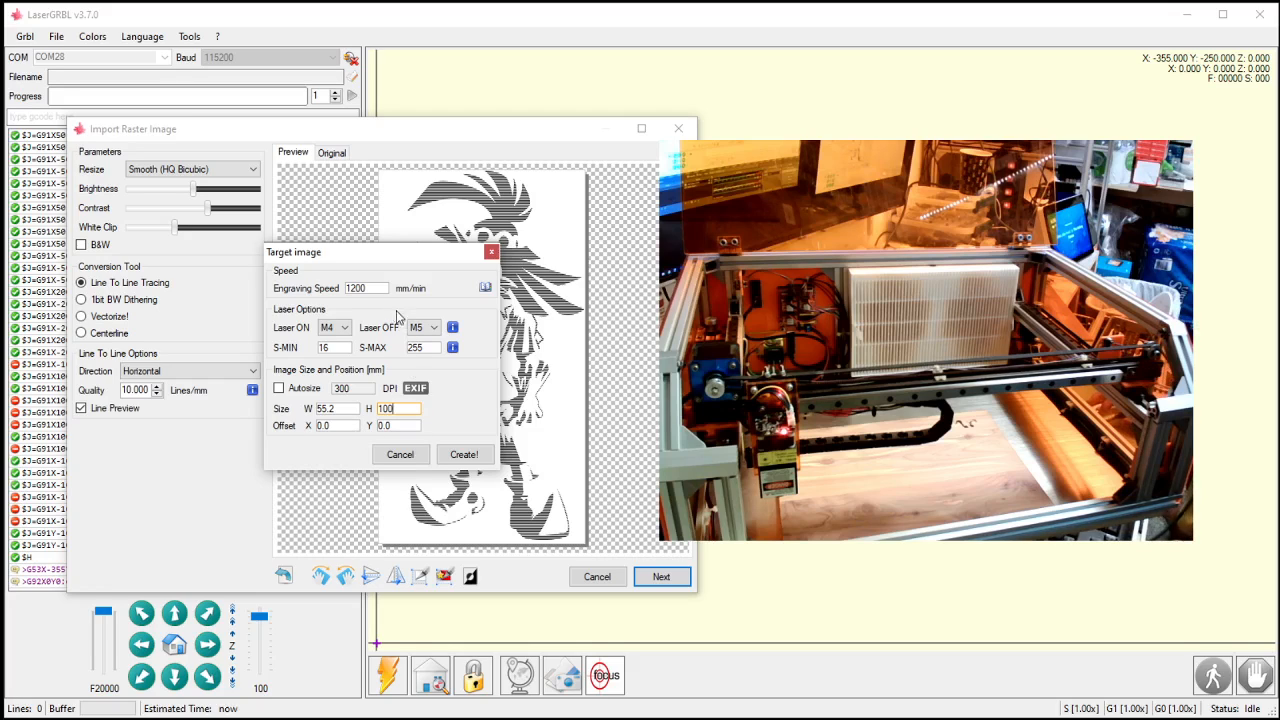
left_click_drag(386, 290, 312, 290)
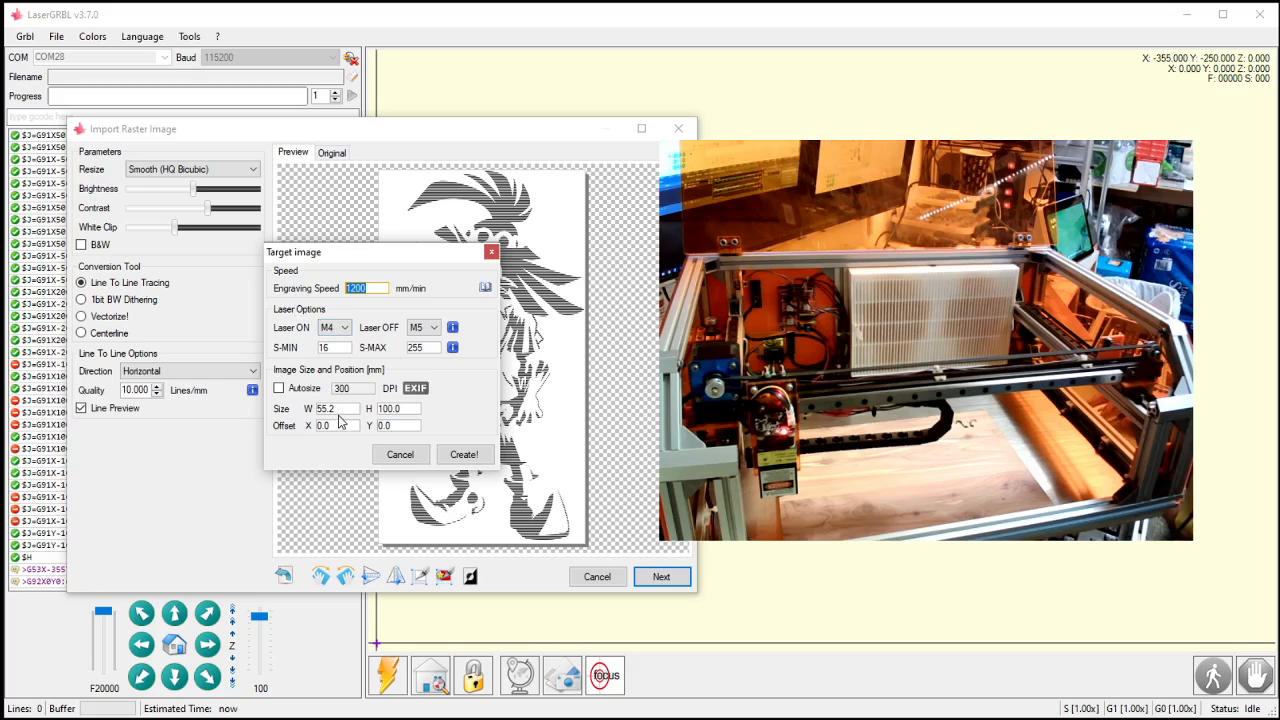
Try a target image width of 50.8 mm, followed by a height of 120 mm.
left_click_drag(405, 407, 256, 410)
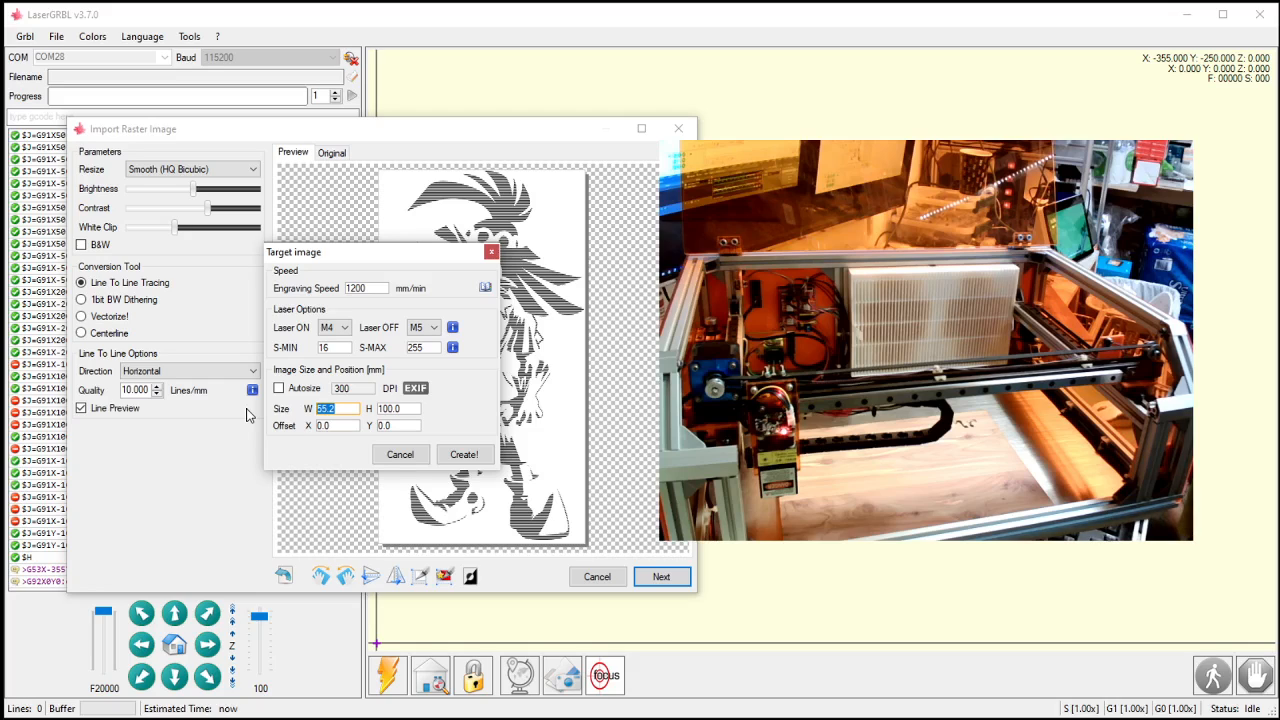
type("50.")
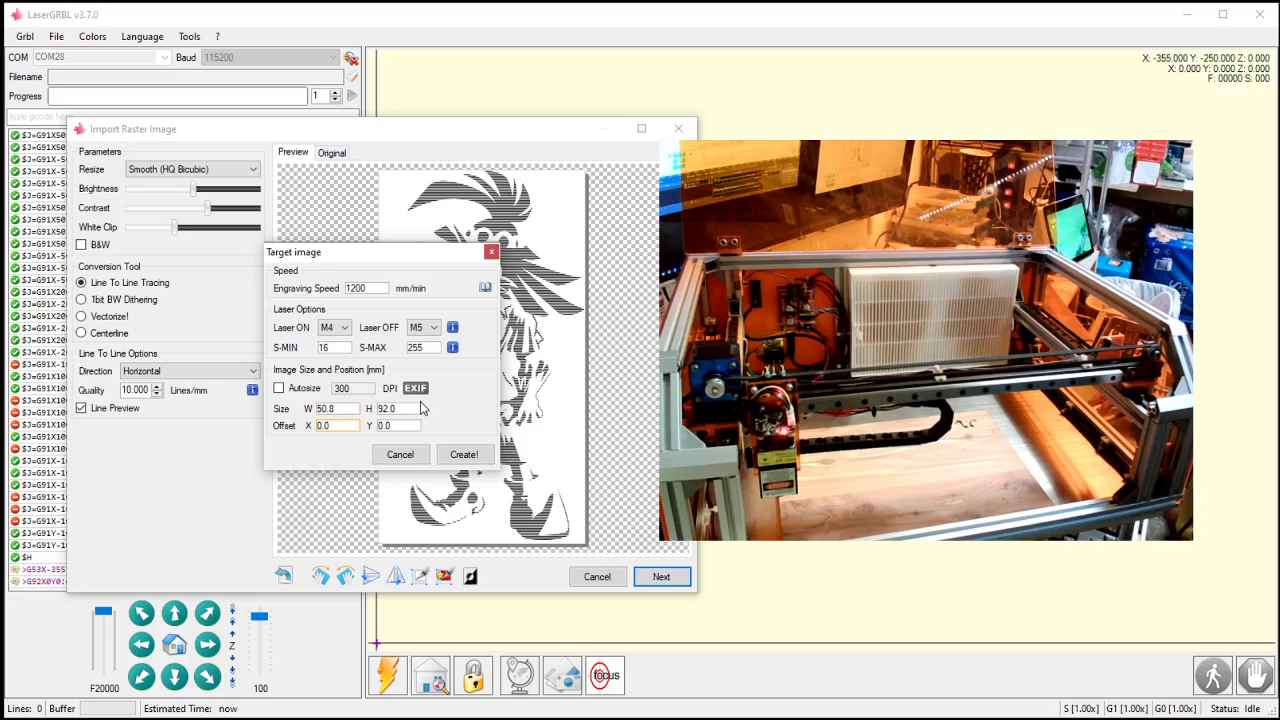
left_click_drag(410, 408, 250, 410)
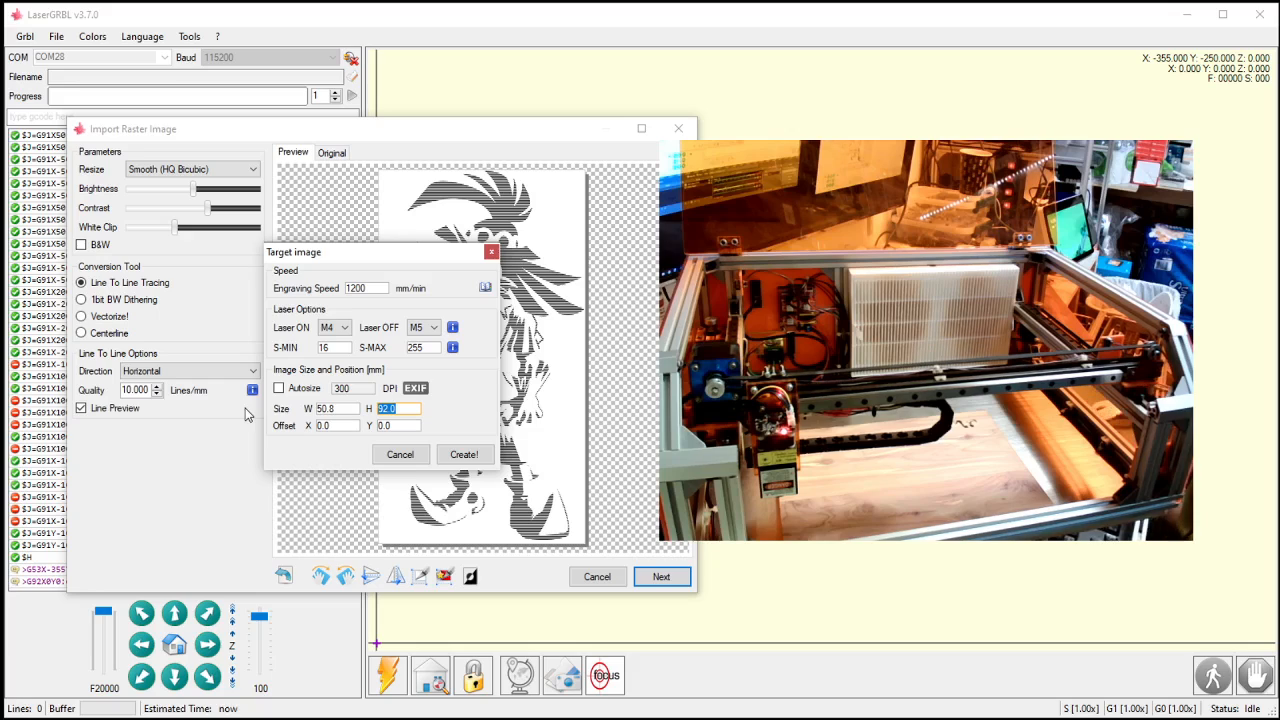
type("120")
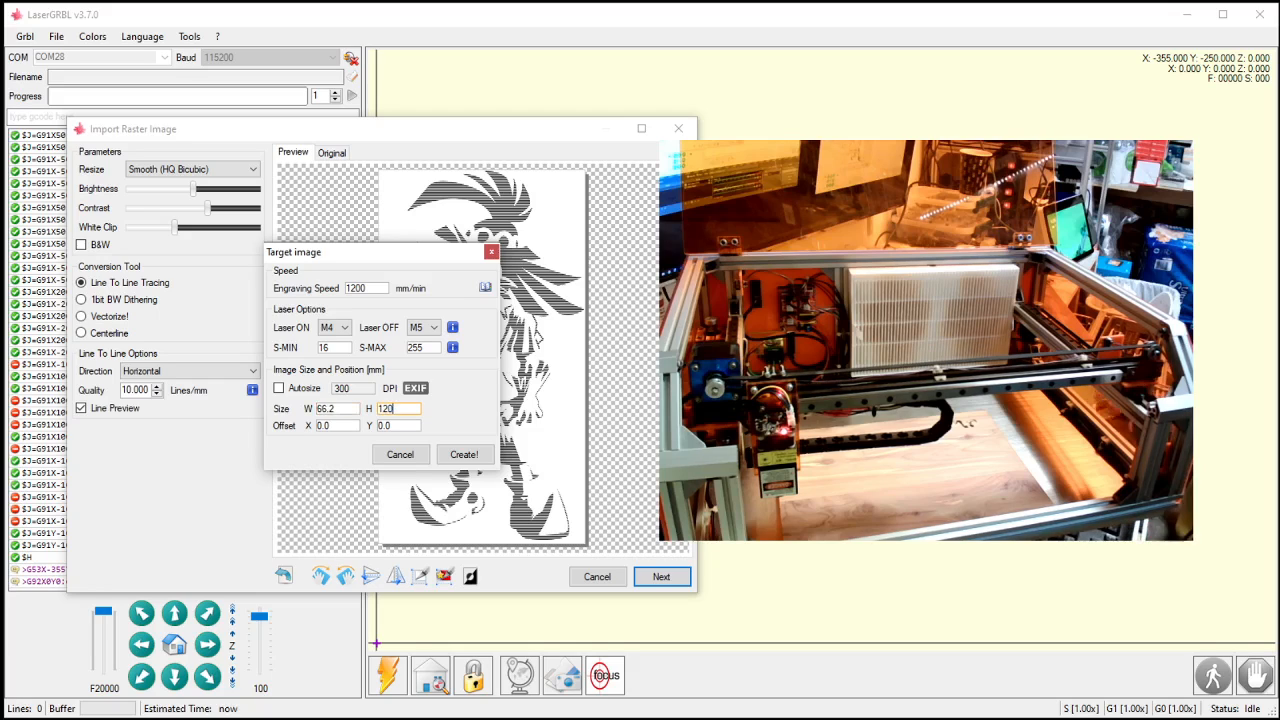
Set the target image height to 100 mm and create the engraving toolpath.
double_click(385, 408)
type("100")
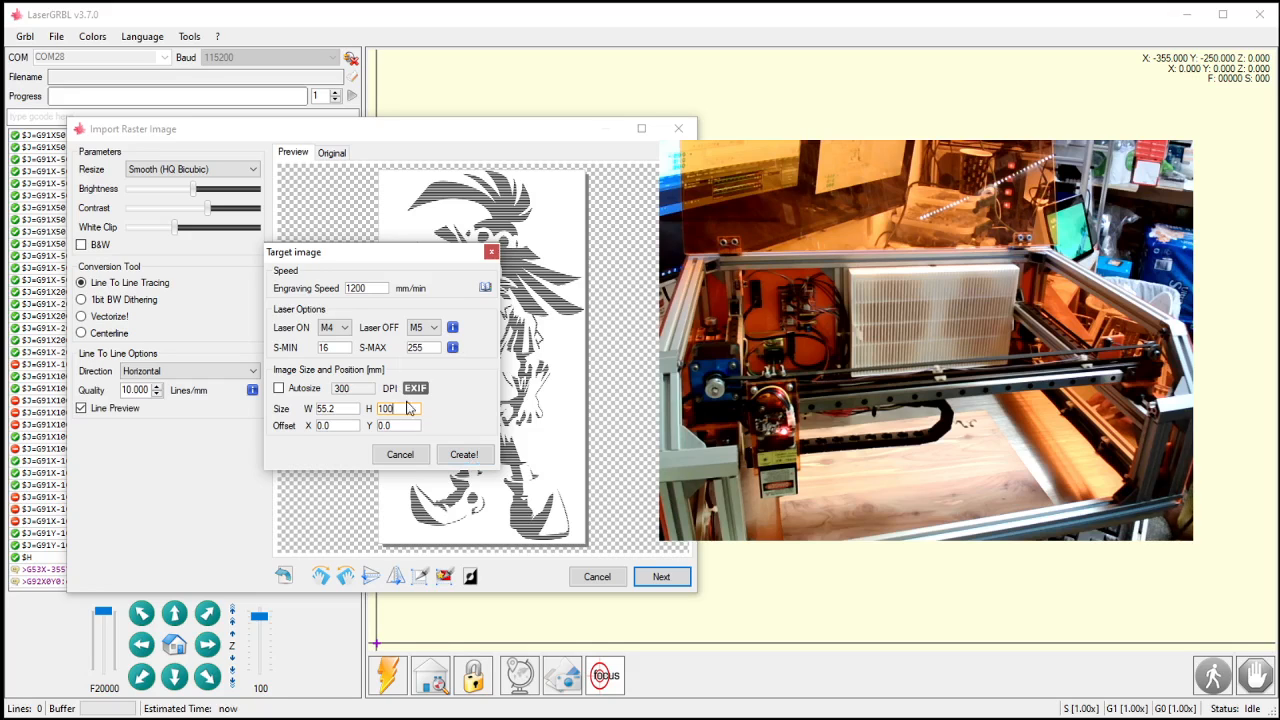
left_click(462, 454)
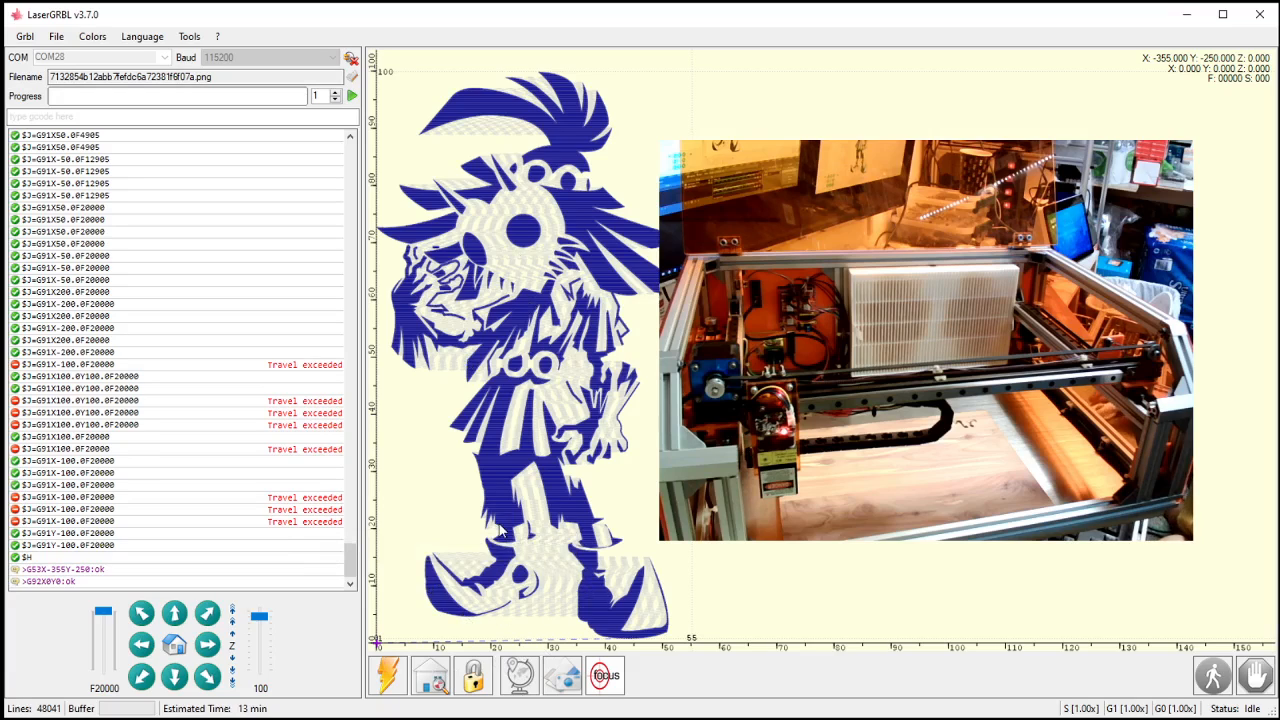
Jog the laser head 100 mm in positive X and back, and set the jog step to 10 mm.
left_click(207, 645)
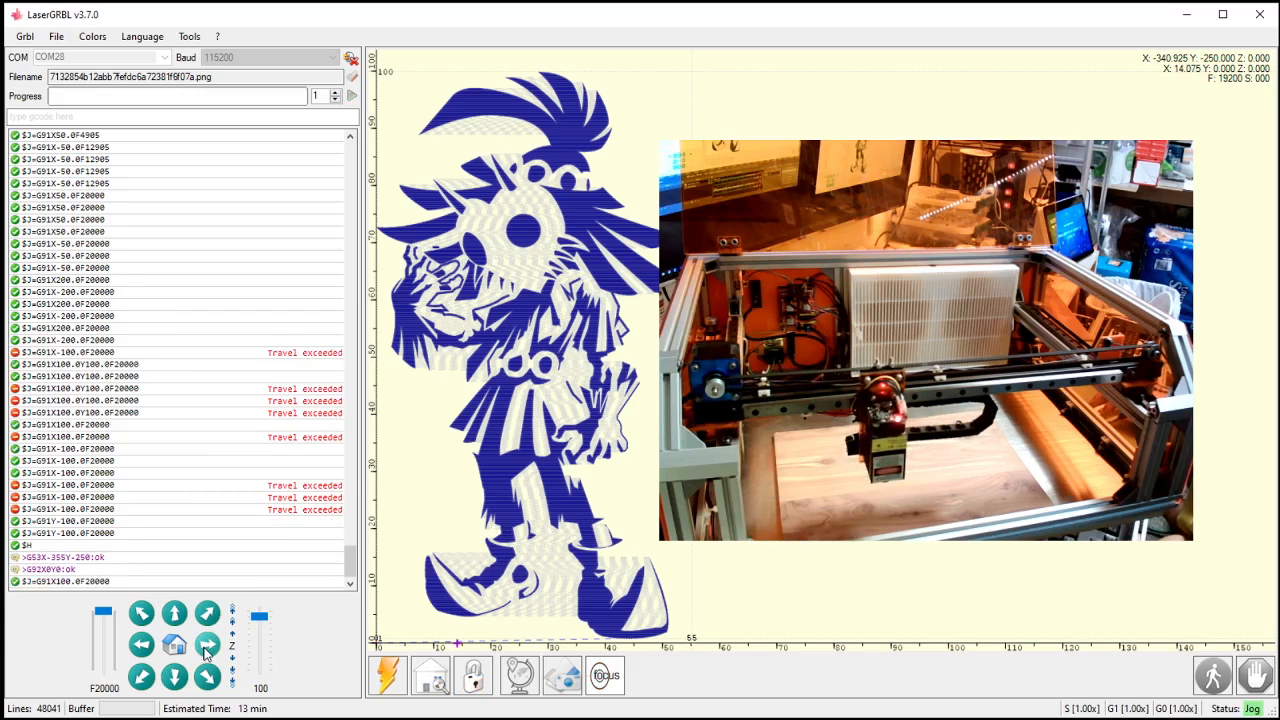
left_click(141, 645)
left_click(262, 652)
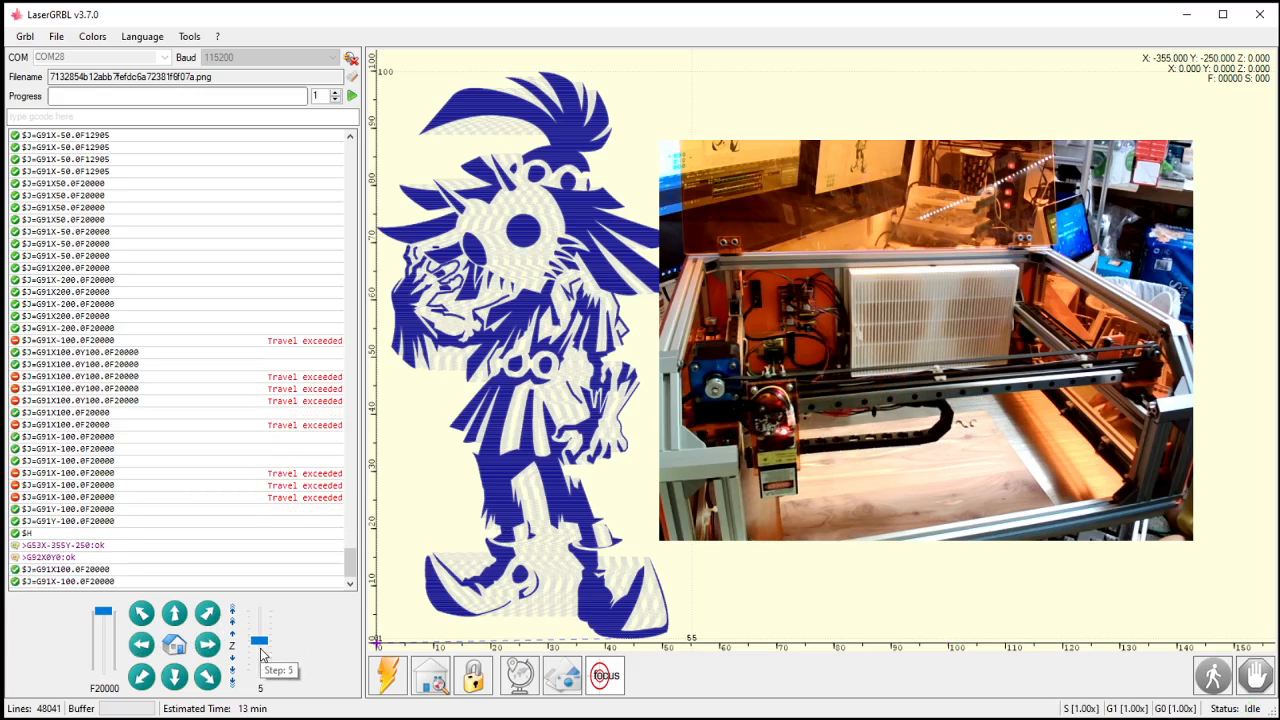
left_click(258, 636)
Jog the laser head 40 mm in positive X and 20 mm in positive Y, and set that position as the work zero.
left_click(205, 614)
left_click(205, 614)
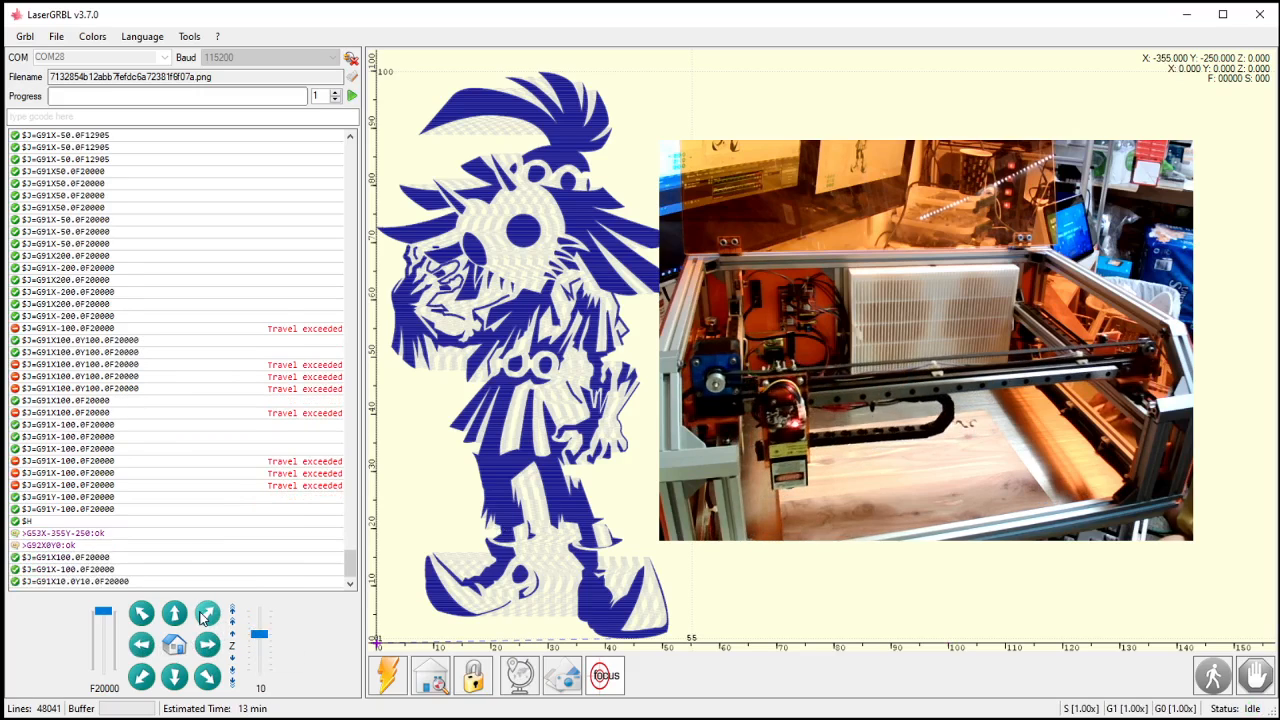
left_click(218, 648)
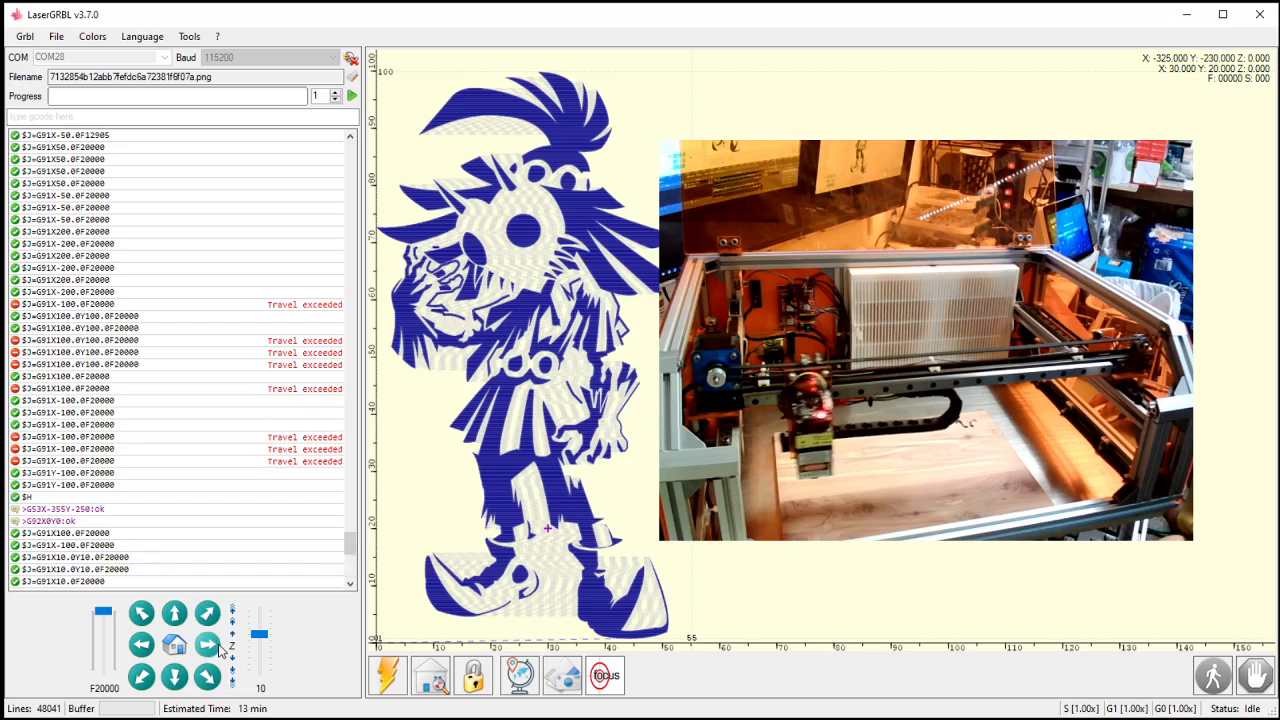
left_click(218, 648)
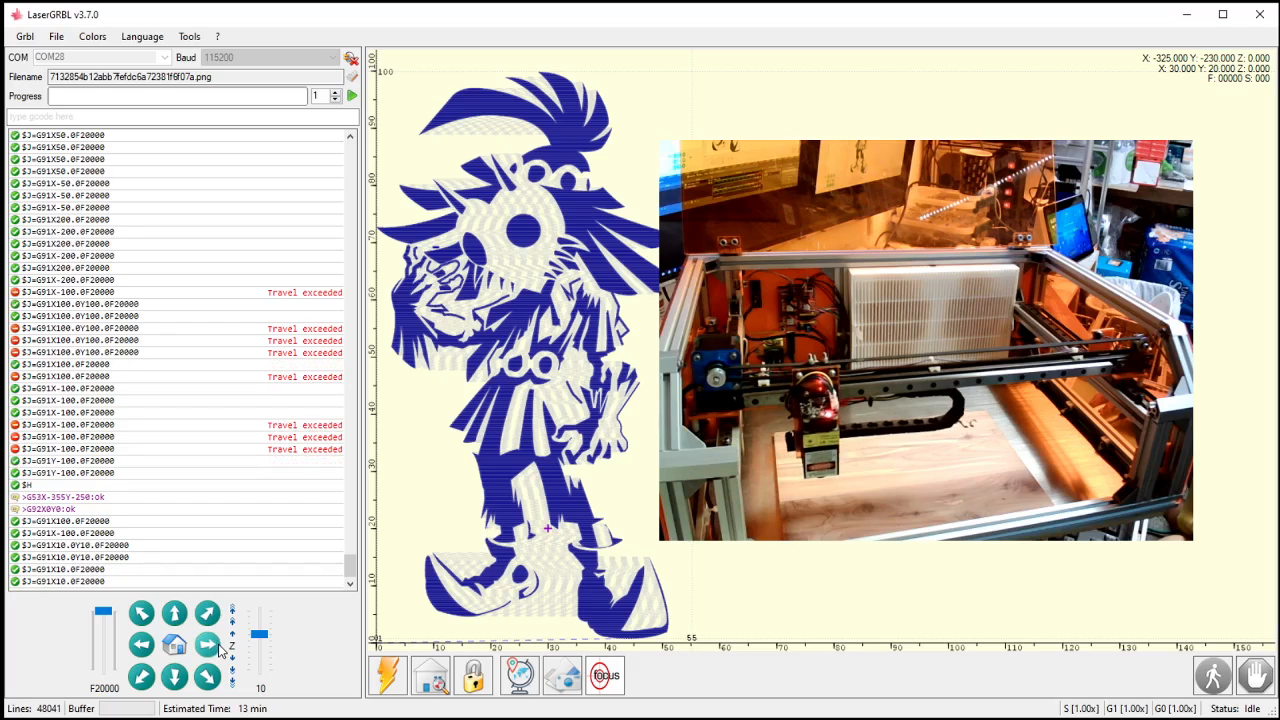
left_click(520, 680)
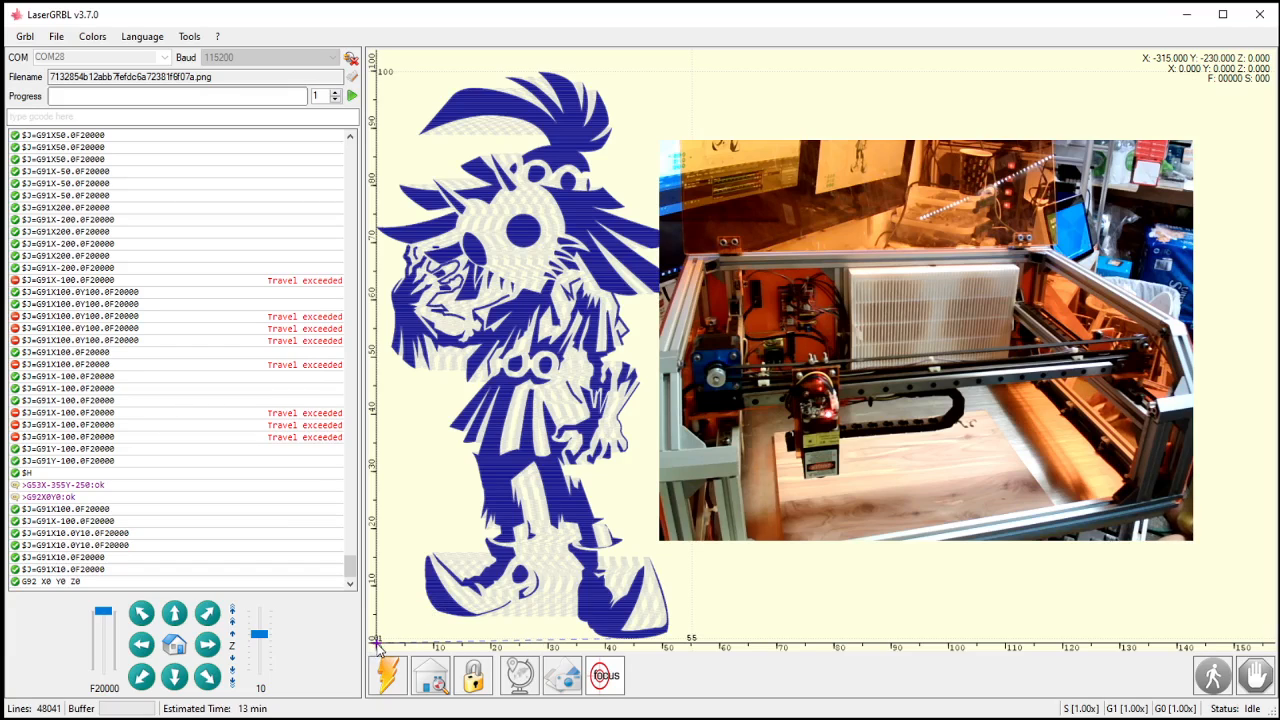
Shift the work zero a further 10 mm in X and 20 mm in Y by jogging the head, and start the engraving job.
left_click(210, 620)
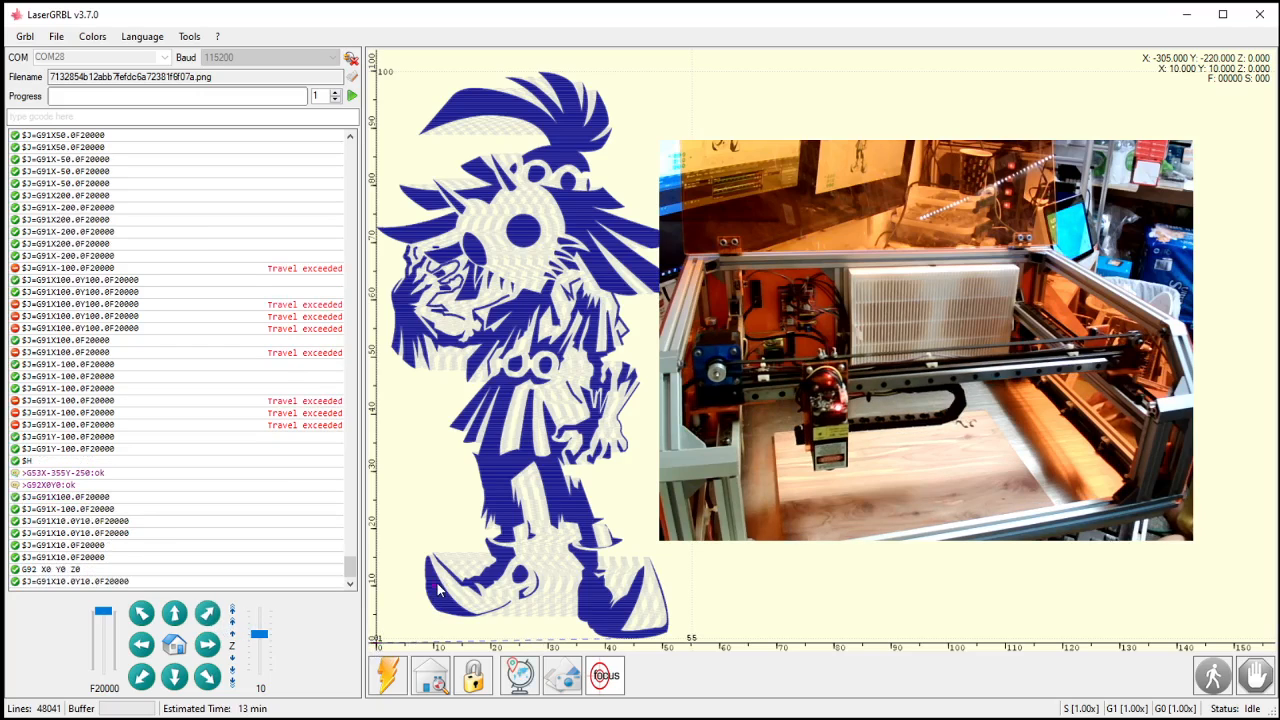
left_click(174, 612)
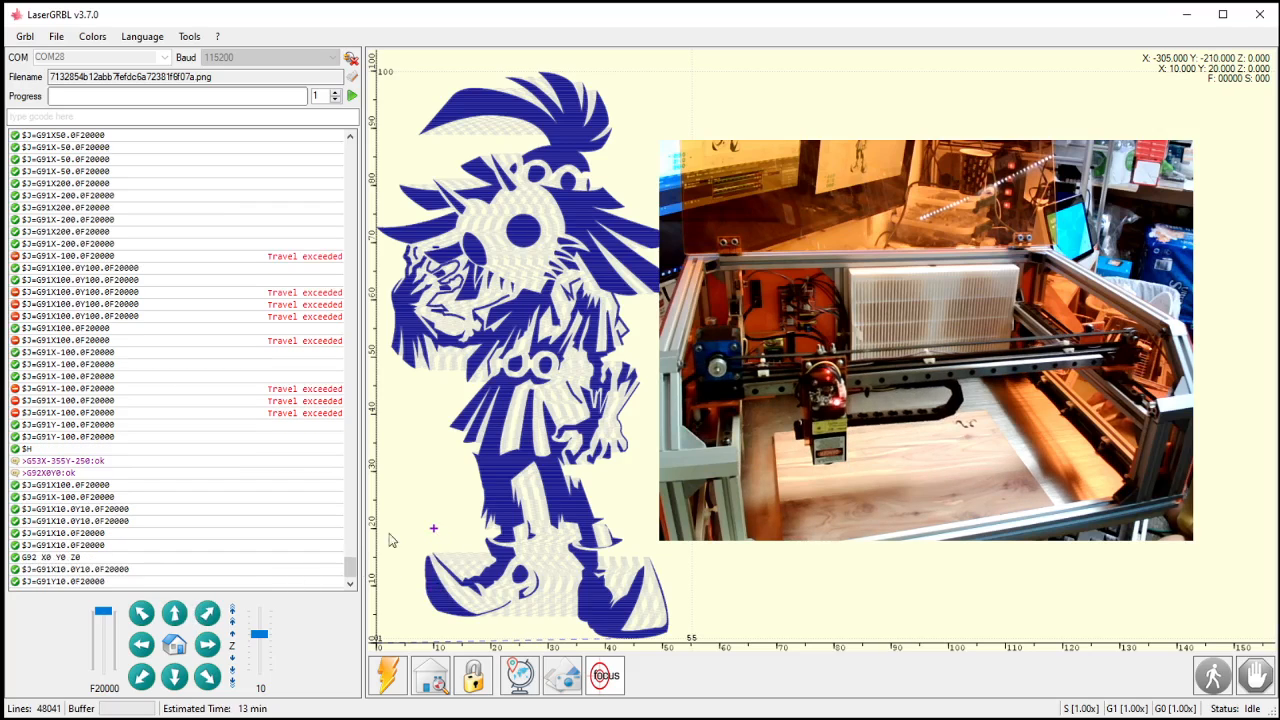
left_click(517, 676)
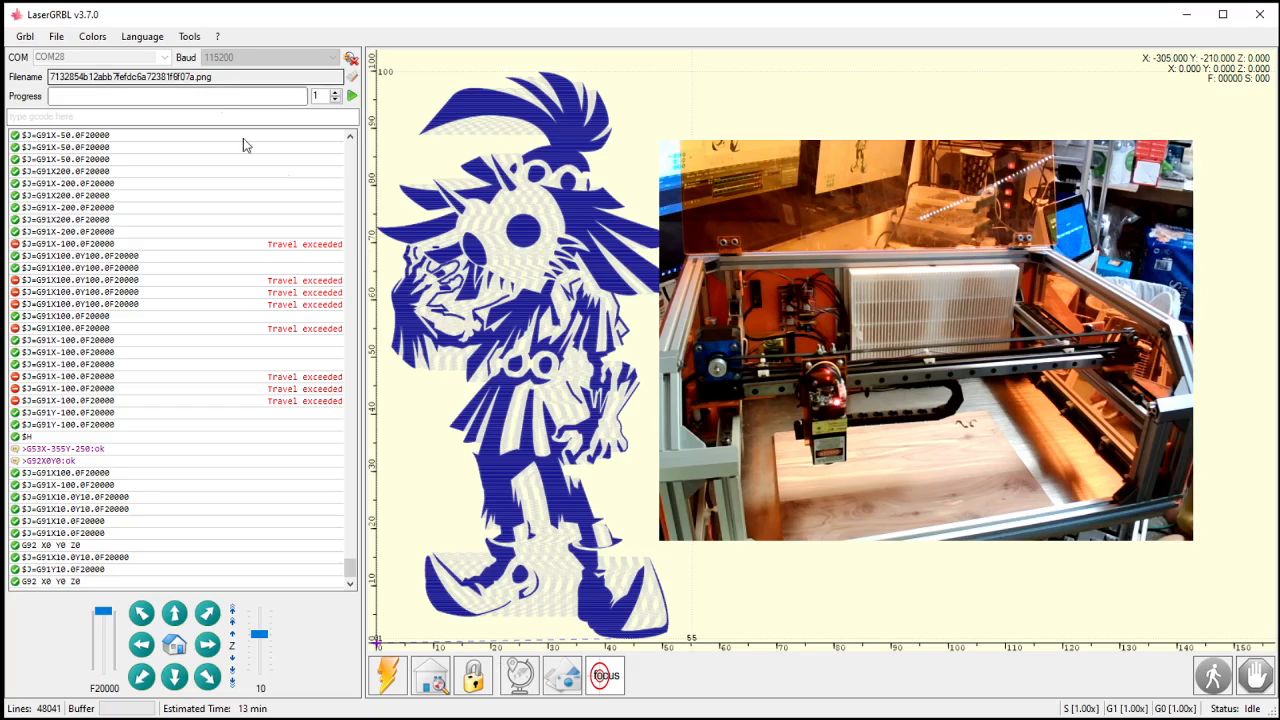
left_click(352, 96)
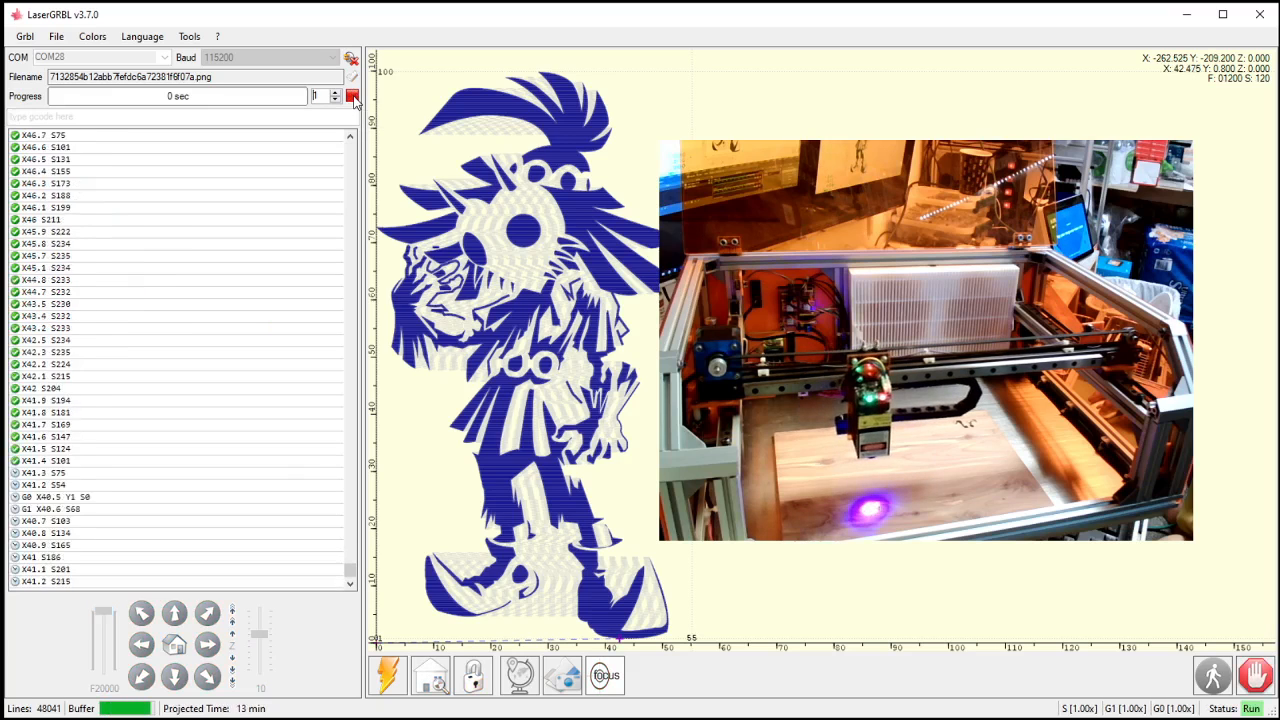